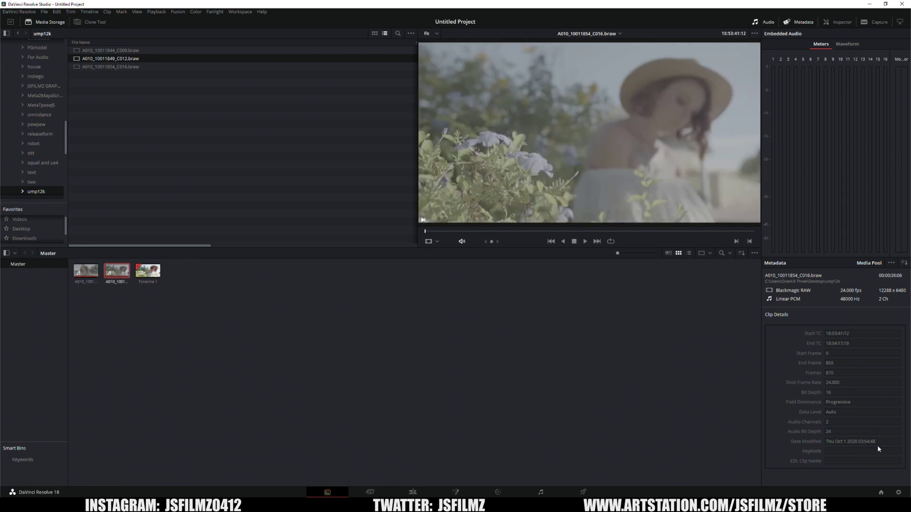
Step: Check and close project settings, then play the Edit timeline from 01:00:00:00
{"action": "left_click", "coordinate": [898, 492]}
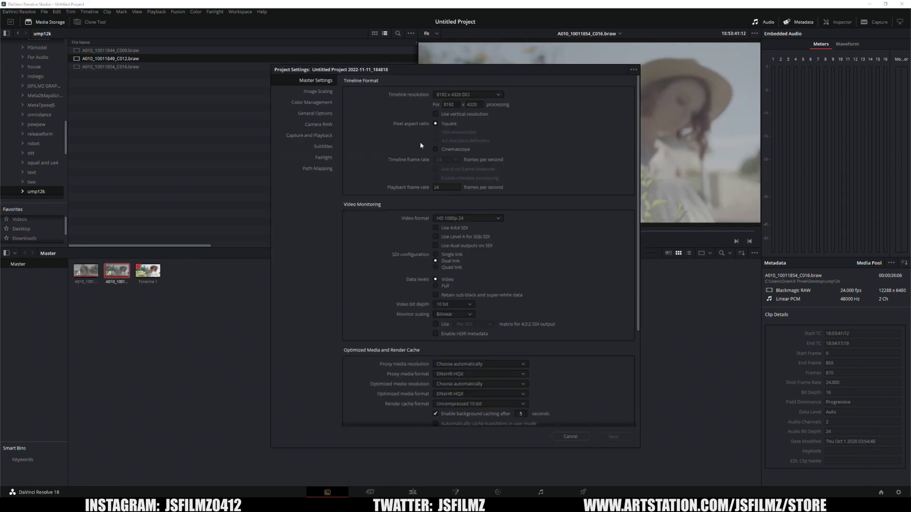
{"action": "left_click", "coordinate": [569, 437]}
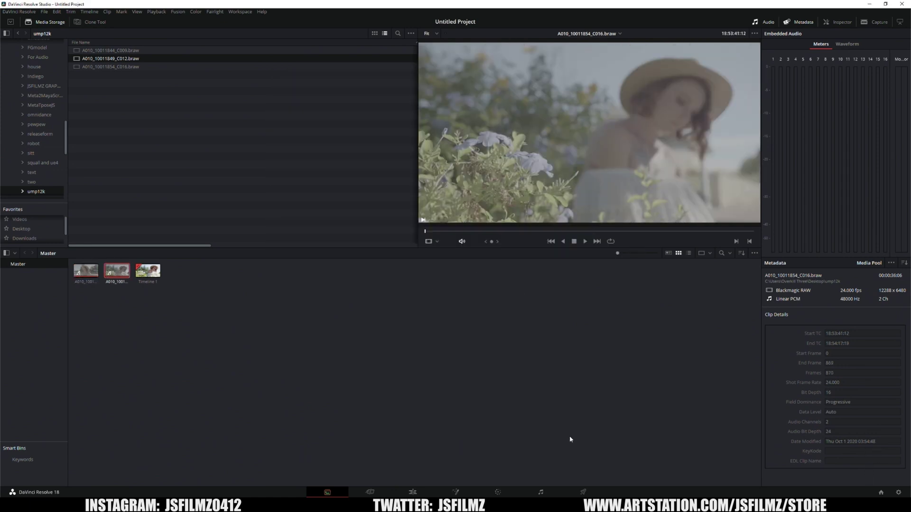
{"action": "left_click", "coordinate": [421, 495]}
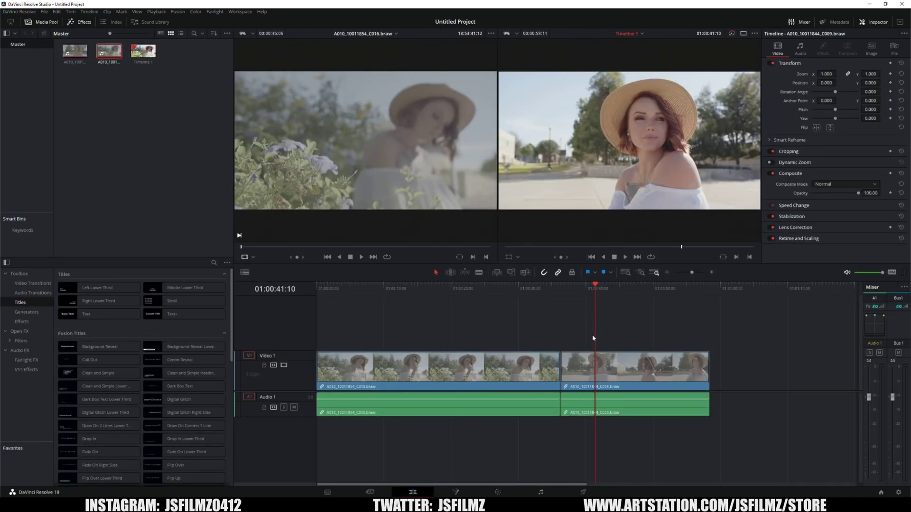
{"action": "left_click_drag", "start_coordinate": [419, 286], "coordinate": [322, 288]}
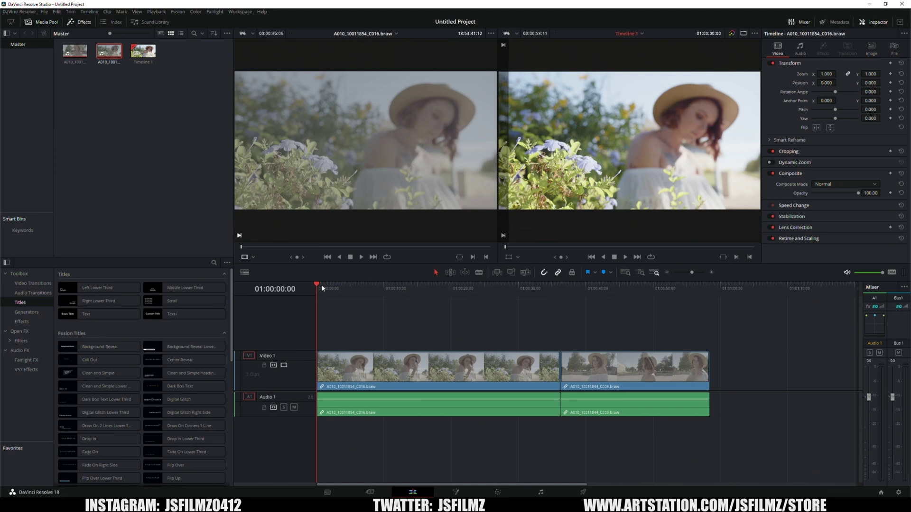
{"action": "left_click", "coordinate": [626, 257]}
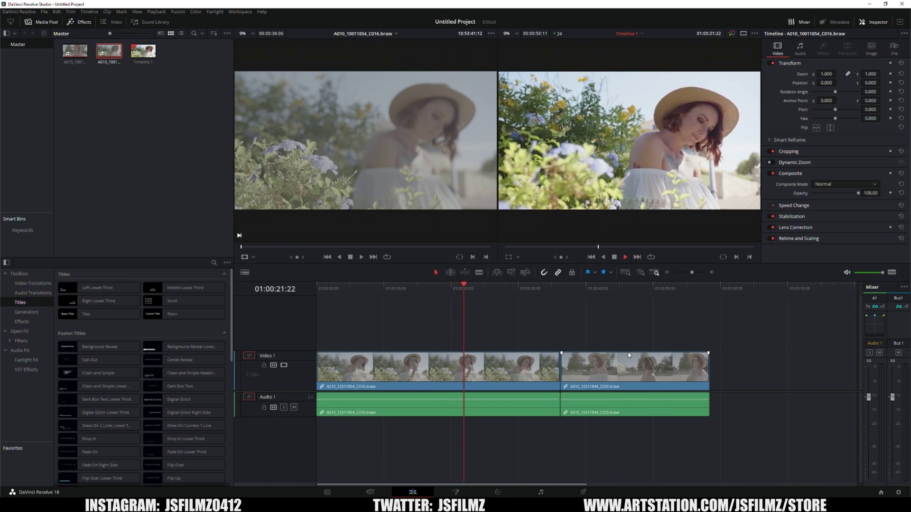
Step: Paste a copy of the C009 clip at the timeline end, trim it to about 1.6 s, and rewind the playhead
{"action": "left_click", "coordinate": [647, 366]}
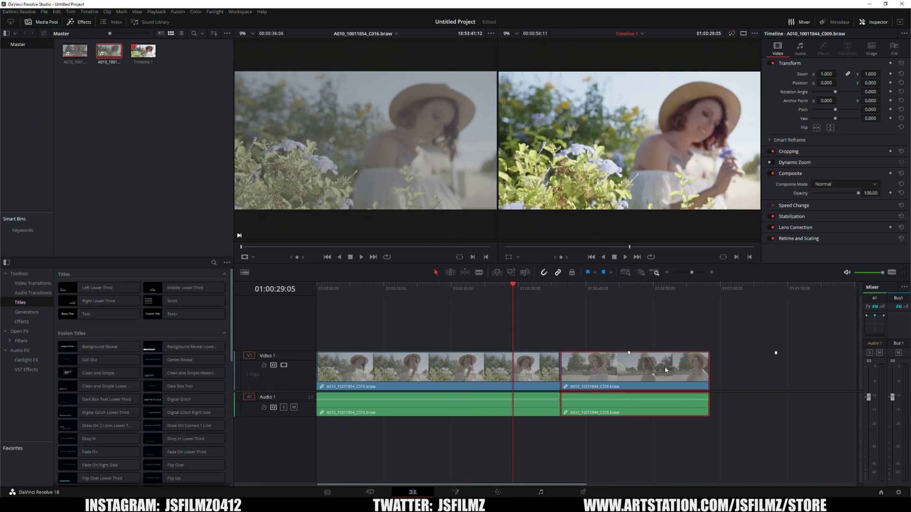
{"action": "key", "text": "Down"}
{"action": "key", "text": "ctrl+v"}
{"action": "scroll", "coordinate": [722, 345], "scroll_direction": "down", "scroll_amount": 3}
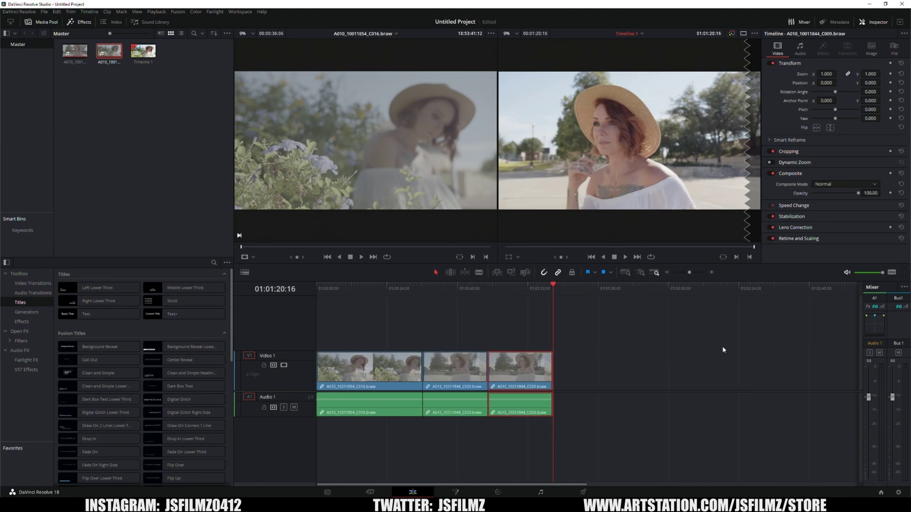
{"action": "scroll", "coordinate": [621, 369], "scroll_direction": "up", "scroll_amount": 1}
{"action": "left_click_drag", "start_coordinate": [587, 370], "coordinate": [508, 370]}
{"action": "scroll", "coordinate": [567, 324], "scroll_direction": "up", "scroll_amount": 3}
{"action": "left_click_drag", "start_coordinate": [586, 299], "coordinate": [305, 298]}
{"action": "scroll", "coordinate": [592, 405], "scroll_direction": "down", "scroll_amount": 8}
{"action": "scroll", "coordinate": [478, 419], "scroll_direction": "up", "scroll_amount": 2}
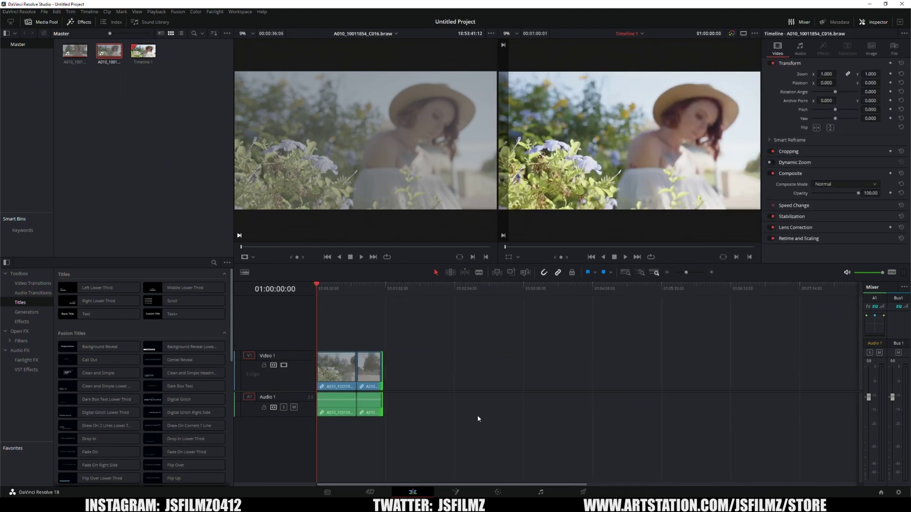
{"action": "scroll", "coordinate": [450, 428], "scroll_direction": "up", "scroll_amount": 2}
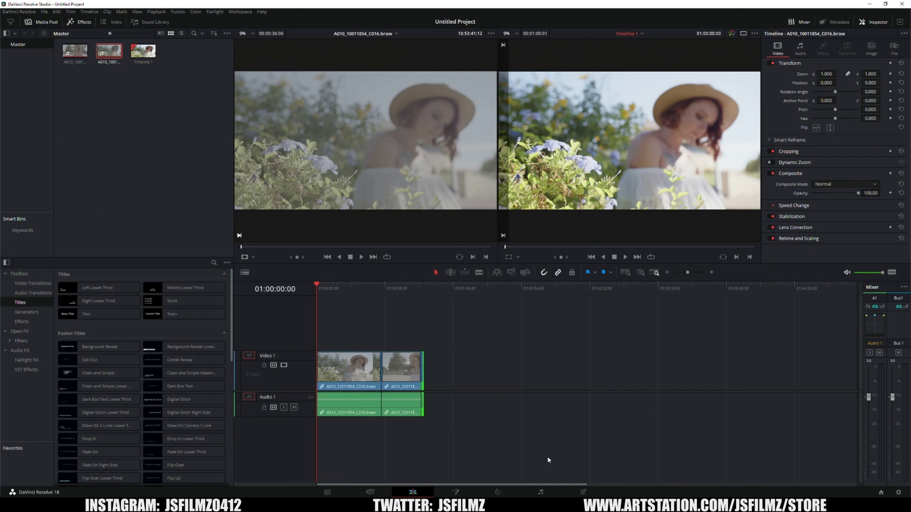
Step: On the Deliver page, name the render file avone and save it to the ump12k folder
{"action": "left_click", "coordinate": [582, 492]}
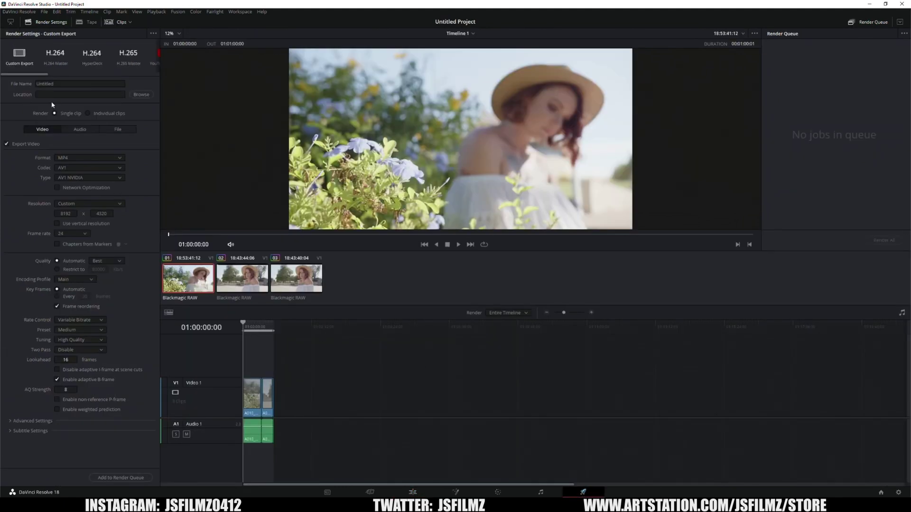
{"action": "left_click", "coordinate": [58, 85]}
{"action": "type", "text": "avone"}
{"action": "left_click", "coordinate": [141, 95]}
{"action": "left_click", "coordinate": [694, 308]}
Step: Set codec AV1 with the AV1 NVIDIA encoder, Constant QP rate control and Very Slow preset
{"action": "left_click", "coordinate": [80, 167]}
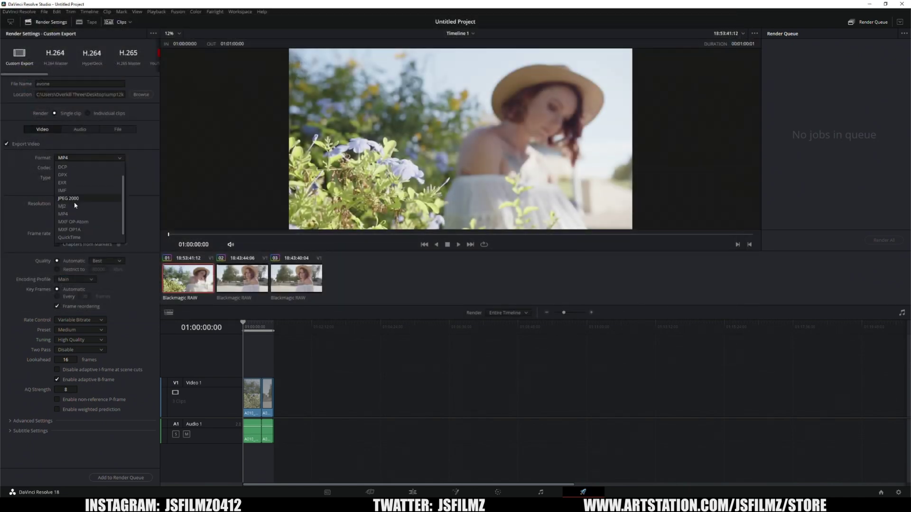
{"action": "left_click", "coordinate": [136, 207]}
{"action": "left_click", "coordinate": [97, 168]}
{"action": "left_click", "coordinate": [78, 177]}
{"action": "left_click", "coordinate": [90, 177]}
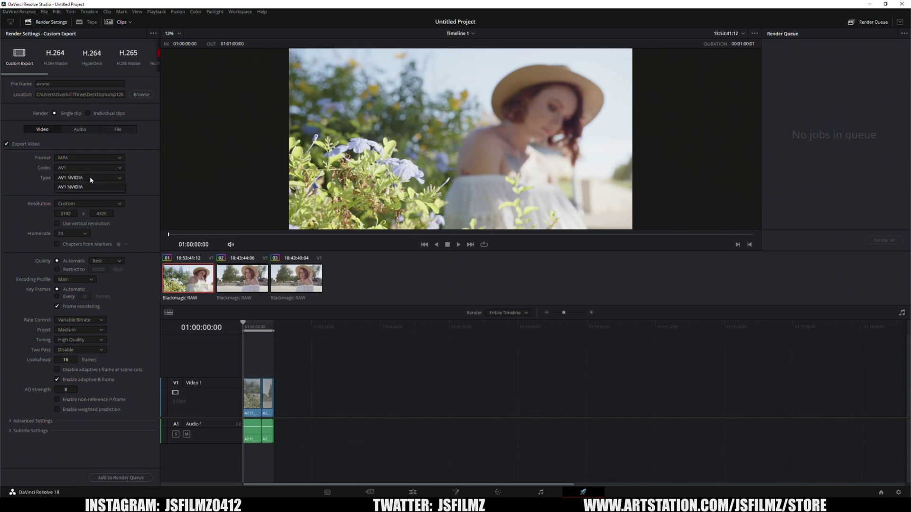
{"action": "left_click", "coordinate": [78, 187]}
{"action": "left_click", "coordinate": [81, 279]}
{"action": "left_click", "coordinate": [84, 320]}
{"action": "left_click", "coordinate": [74, 329]}
{"action": "left_click", "coordinate": [93, 331]}
{"action": "left_click", "coordinate": [78, 389]}
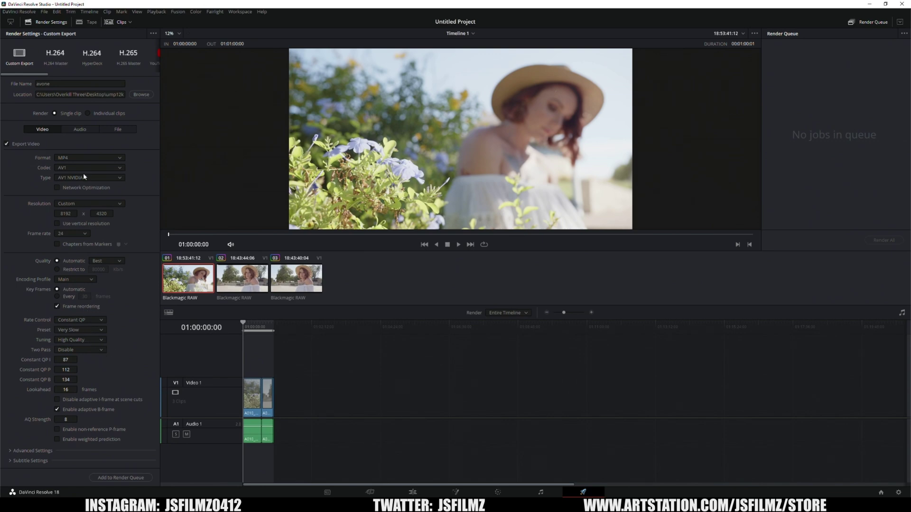
Step: Enable Render one track per channel for audio, queue the avone job and render it
{"action": "left_click", "coordinate": [79, 129]}
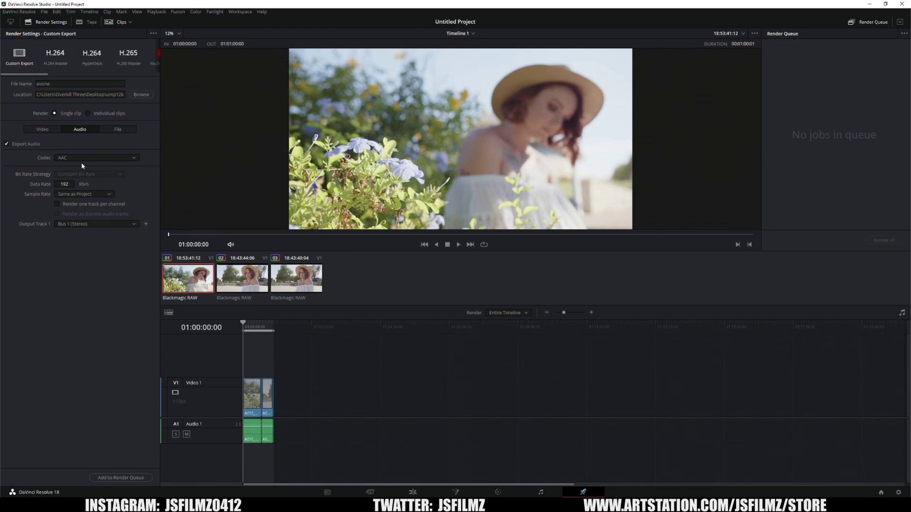
{"action": "left_click", "coordinate": [82, 203]}
{"action": "left_click", "coordinate": [43, 129]}
{"action": "left_click", "coordinate": [121, 476]}
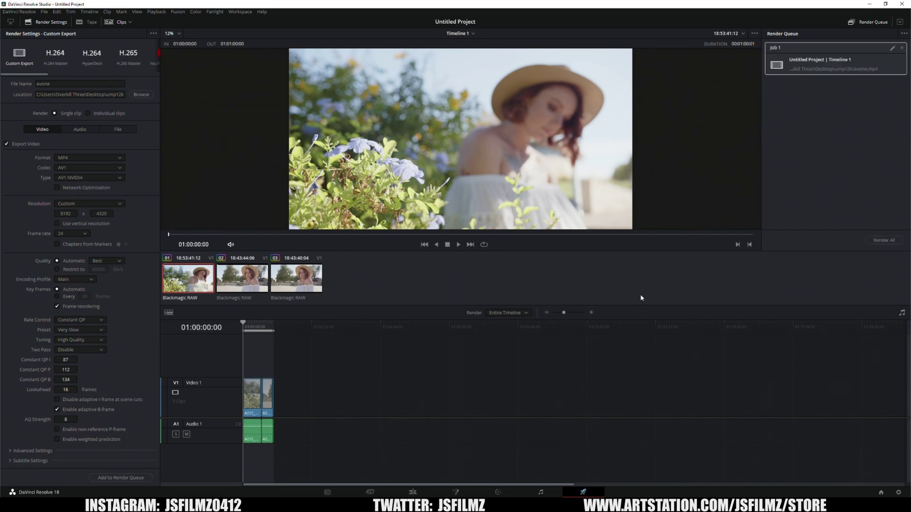
{"action": "left_click", "coordinate": [882, 240]}
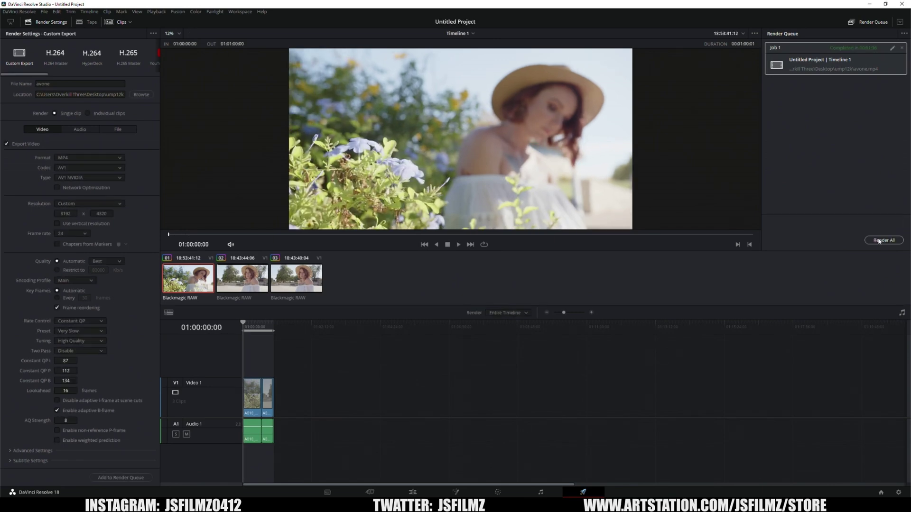
Step: Import avone.mp4 into the Media Pool and place it on the timeline after the clips
{"action": "left_click", "coordinate": [327, 492]}
{"action": "left_click_drag", "start_coordinate": [111, 75], "coordinate": [242, 346]}
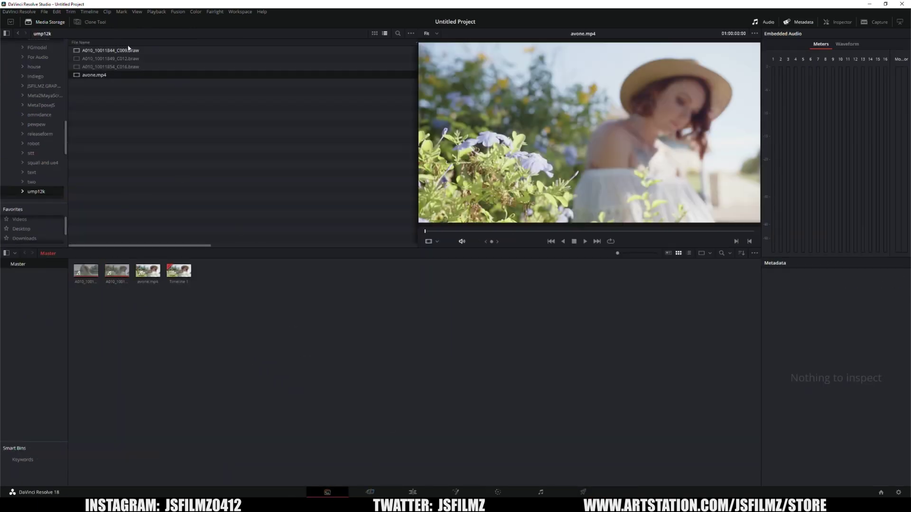
{"action": "left_click", "coordinate": [414, 493]}
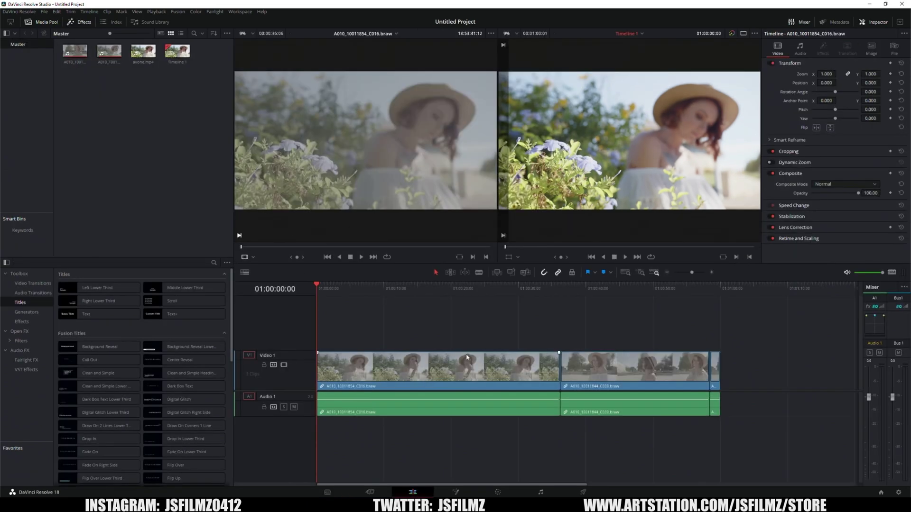
{"action": "scroll", "coordinate": [460, 365], "scroll_direction": "down", "scroll_amount": 2}
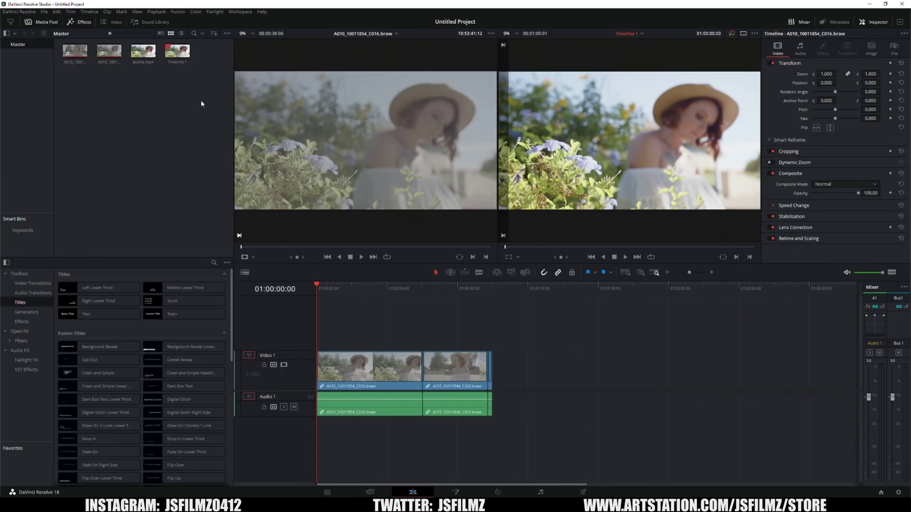
{"action": "left_click_drag", "start_coordinate": [143, 51], "coordinate": [521, 368]}
Step: Play the avone.mp4 clip on the timeline, then delete it from the timeline
{"action": "left_click", "coordinate": [524, 303]}
{"action": "left_click", "coordinate": [625, 257]}
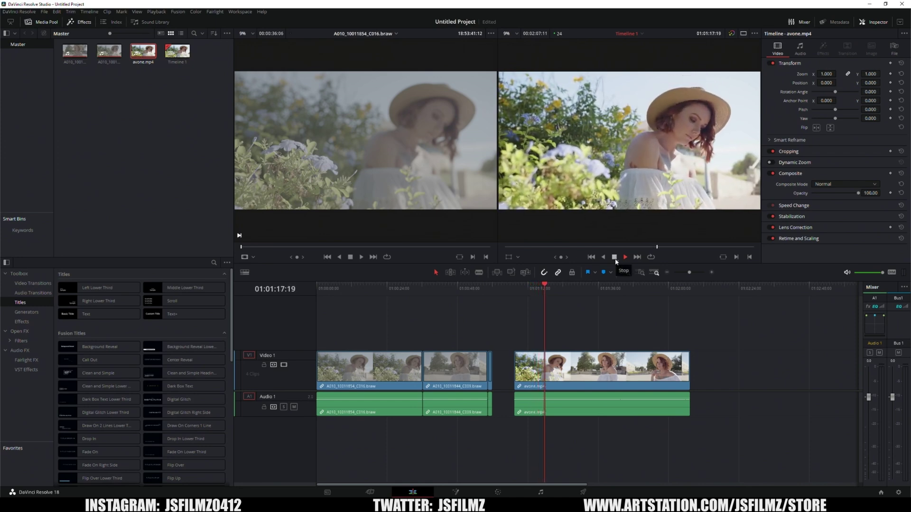
{"action": "left_click", "coordinate": [615, 260]}
{"action": "left_click", "coordinate": [588, 361]}
{"action": "key", "text": "Delete"}
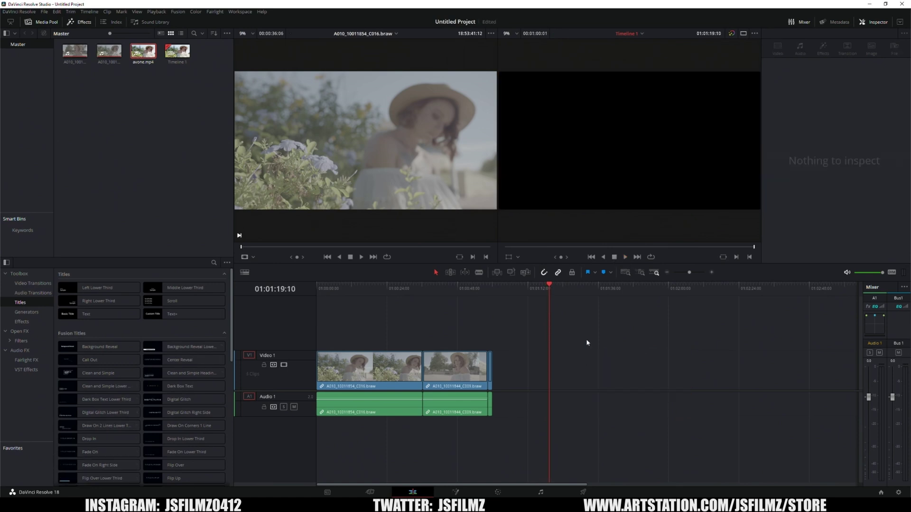
Step: Check avone's Details in Explorer Properties (8192 x 4320, 24 fps), then park the playhead on the stacked clips
{"action": "left_click", "coordinate": [173, 300]}
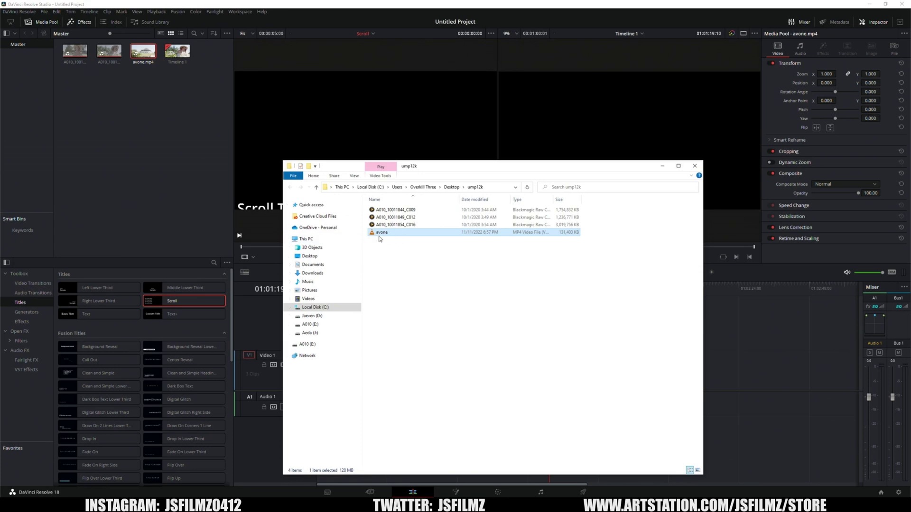
{"action": "key", "text": "Menu"}
{"action": "left_click", "coordinate": [408, 410]}
{"action": "left_click", "coordinate": [427, 253]}
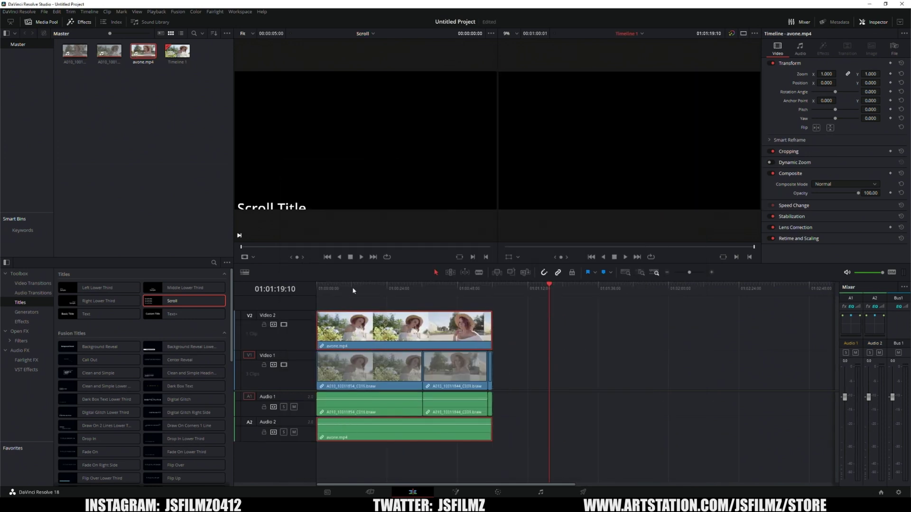
{"action": "left_click", "coordinate": [347, 296]}
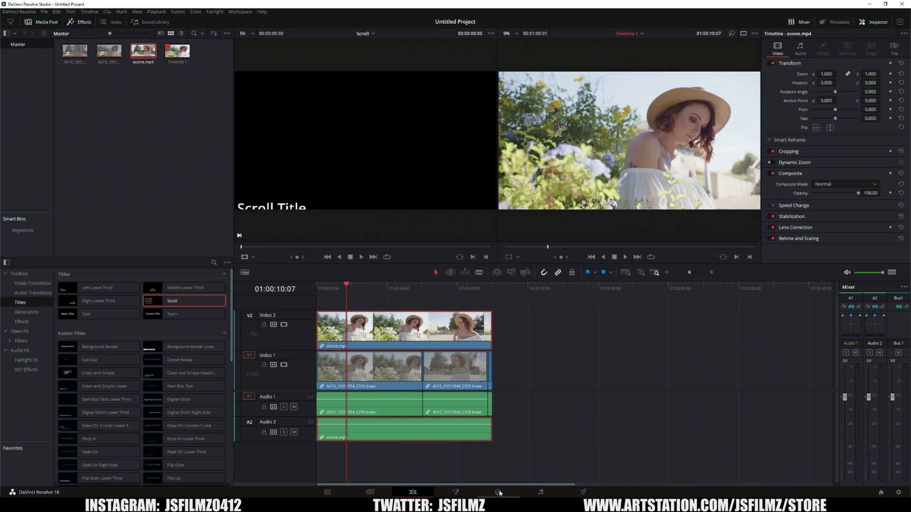
Step: Switch to a single large viewer, hide the Video 2 avone.mp4 track, and widen the viewer area
{"action": "left_click", "coordinate": [743, 34]}
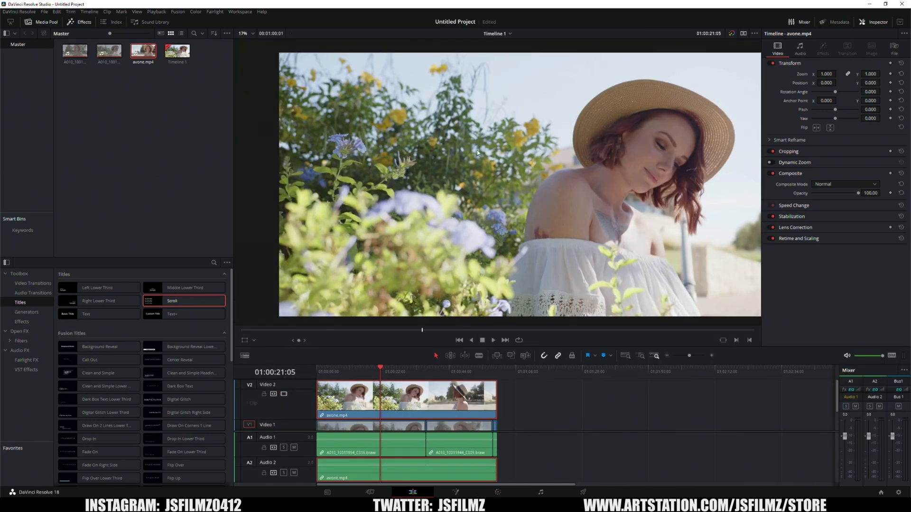
{"action": "scroll", "coordinate": [477, 150], "scroll_direction": "up", "scroll_amount": 5}
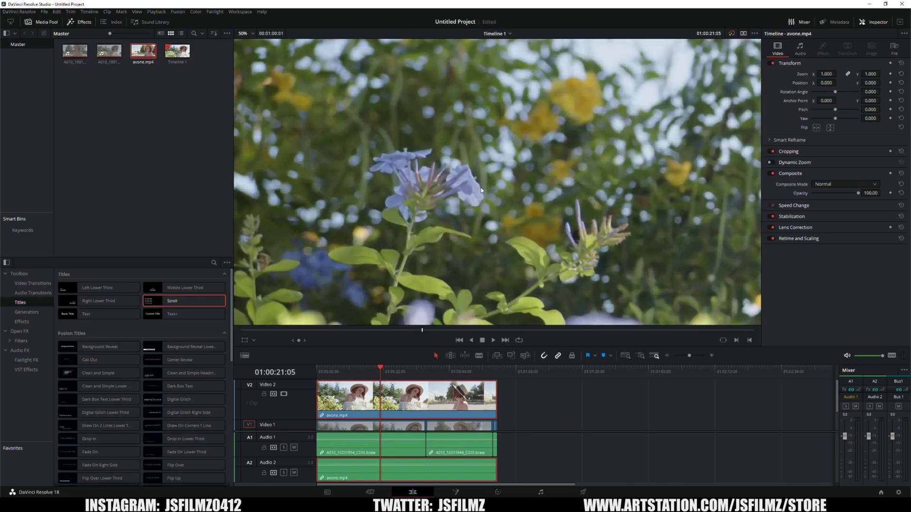
{"action": "scroll", "coordinate": [481, 190], "scroll_direction": "up", "scroll_amount": 2}
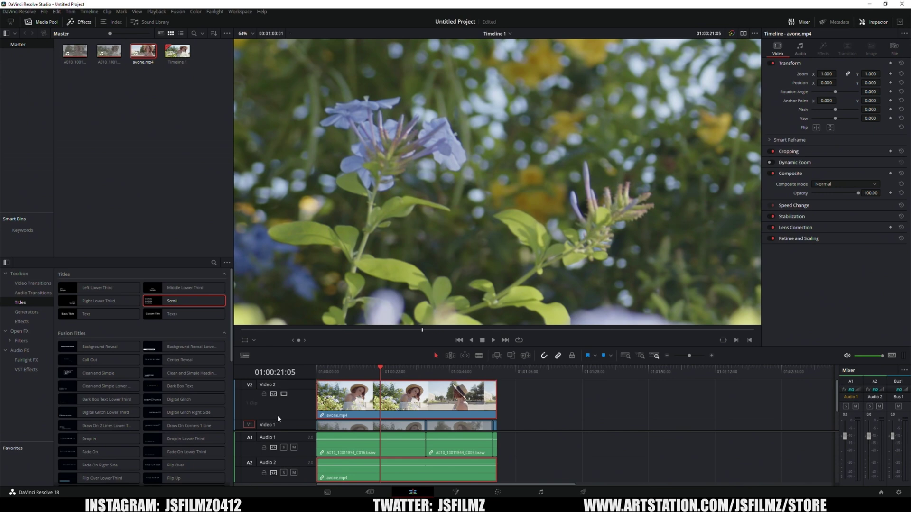
{"action": "scroll", "coordinate": [298, 407], "scroll_direction": "down", "scroll_amount": 2}
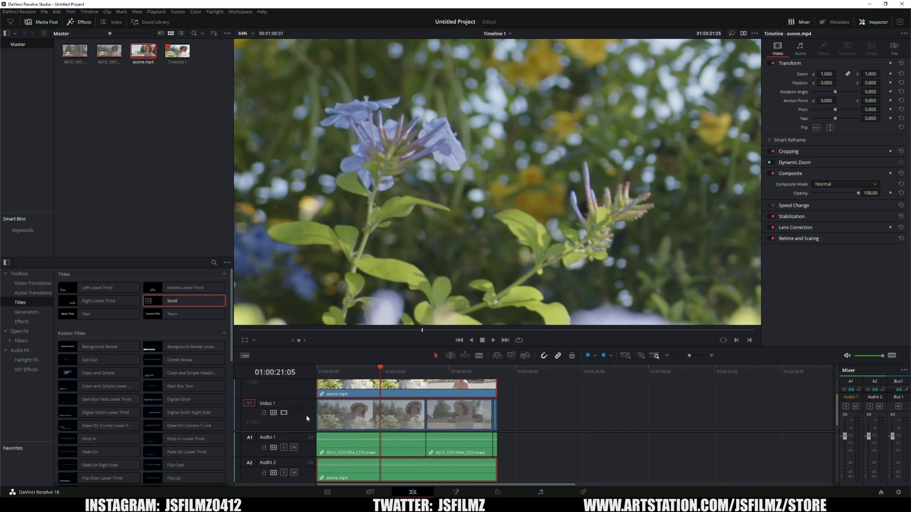
{"action": "scroll", "coordinate": [306, 417], "scroll_direction": "up", "scroll_amount": 2}
{"action": "left_click", "coordinate": [284, 394]}
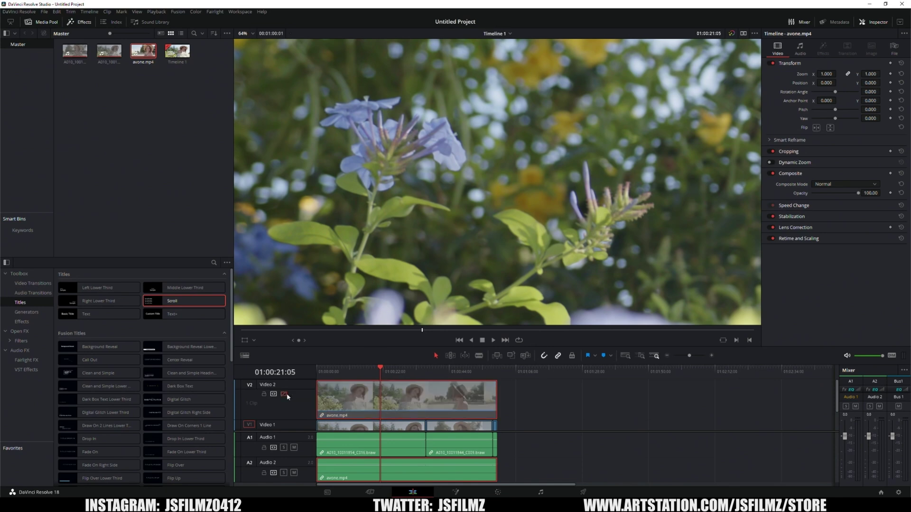
{"action": "left_click_drag", "start_coordinate": [232, 151], "coordinate": [145, 151]}
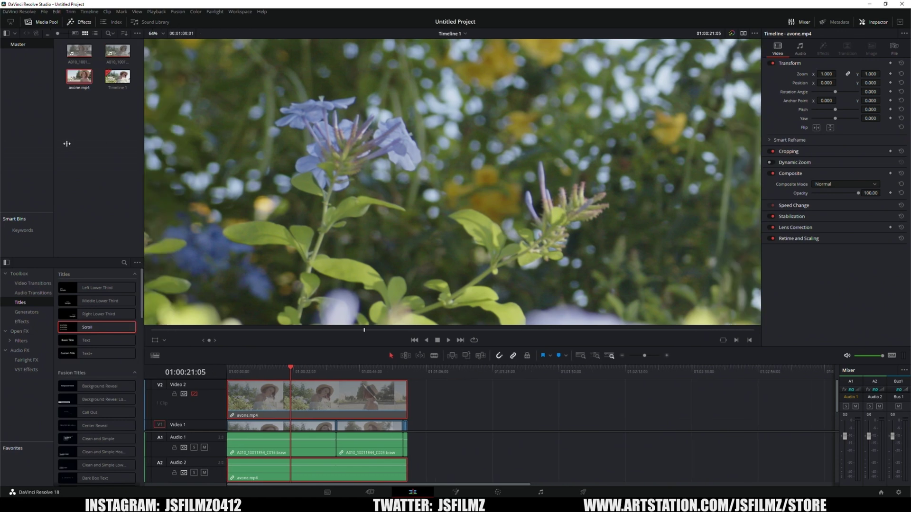
Step: Toggle the Video 2 track repeatedly to A/B the AV1 render, saving and leaving it enabled
{"action": "scroll", "coordinate": [215, 401], "scroll_direction": "down", "scroll_amount": 1}
{"action": "left_click", "coordinate": [194, 393]}
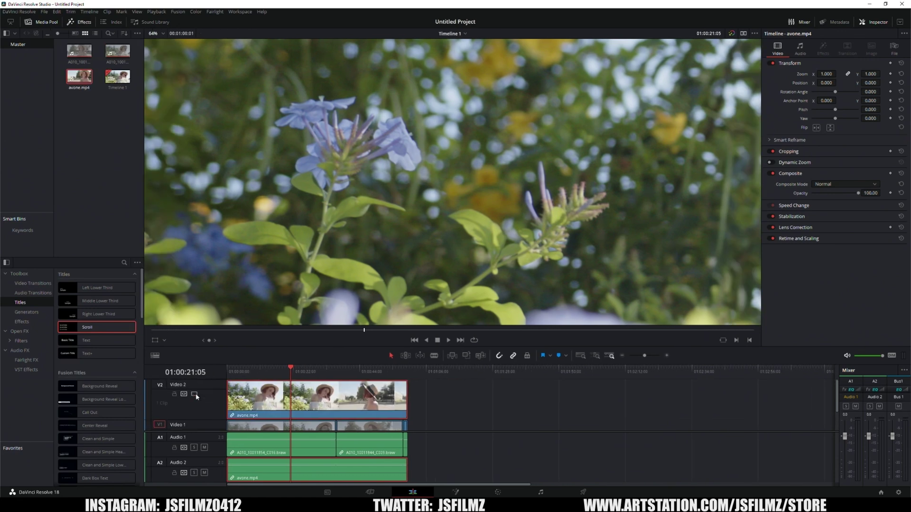
{"action": "left_click", "coordinate": [195, 394]}
{"action": "left_click", "coordinate": [194, 394]}
{"action": "left_click", "coordinate": [195, 393]}
{"action": "left_click", "coordinate": [194, 393]}
{"action": "left_click", "coordinate": [194, 394]}
{"action": "left_click", "coordinate": [195, 393]}
{"action": "left_click", "coordinate": [194, 393]}
{"action": "key", "text": "ctrl+s"}
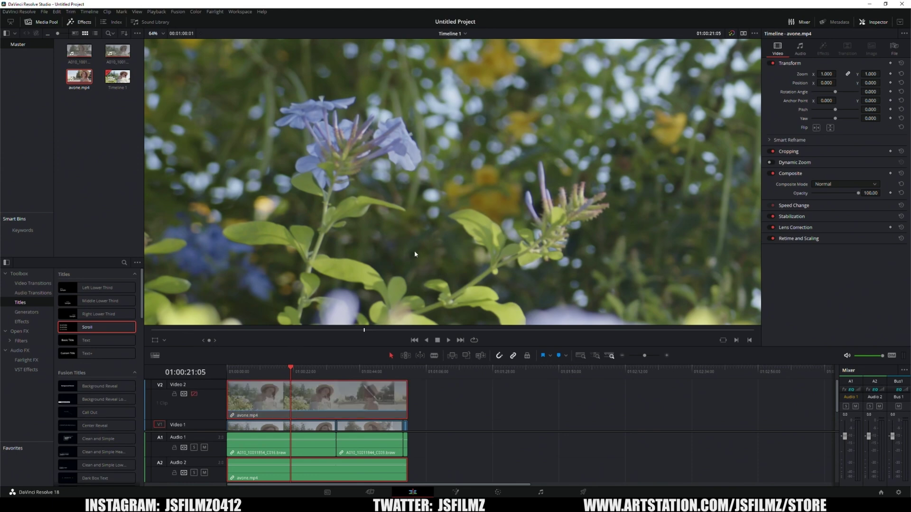
{"action": "left_click", "coordinate": [195, 394]}
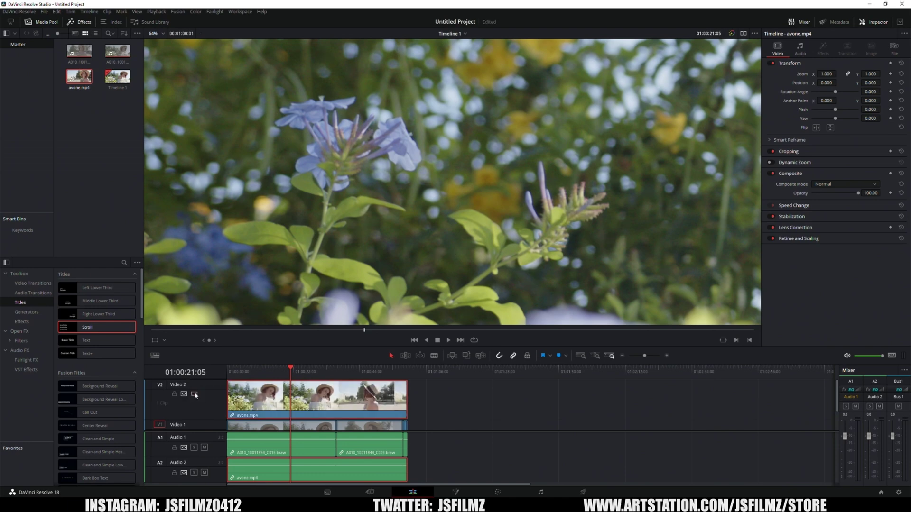
{"action": "left_click", "coordinate": [194, 395]}
{"action": "left_click", "coordinate": [194, 394]}
{"action": "left_click", "coordinate": [195, 394]}
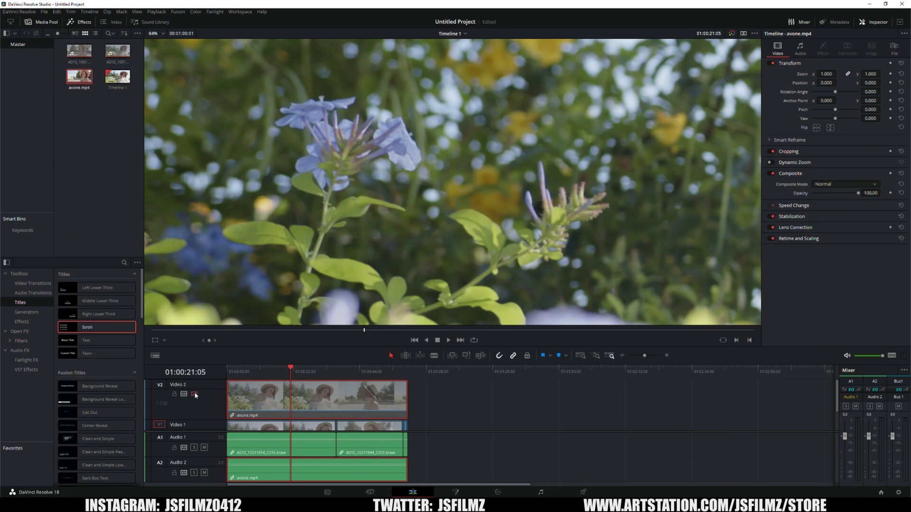
{"action": "left_click", "coordinate": [194, 394]}
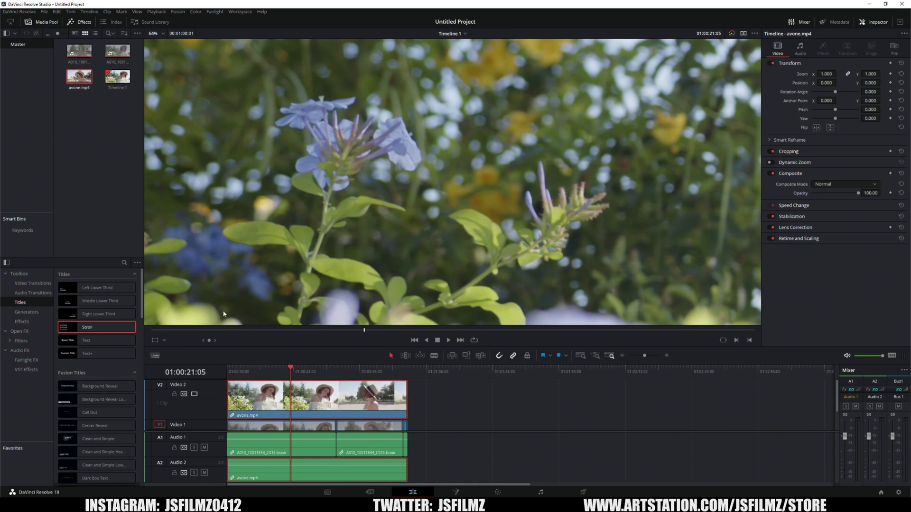
{"action": "scroll", "coordinate": [266, 393], "scroll_direction": "down", "scroll_amount": 2}
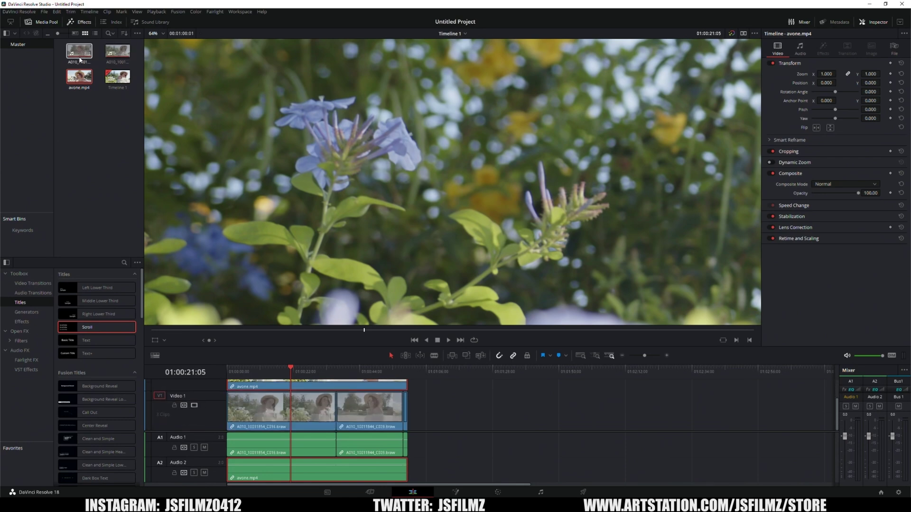
Step: Reveal the second BRAW clip's file via Open File Location, then minimize Explorer
{"action": "right_click", "coordinate": [111, 53]}
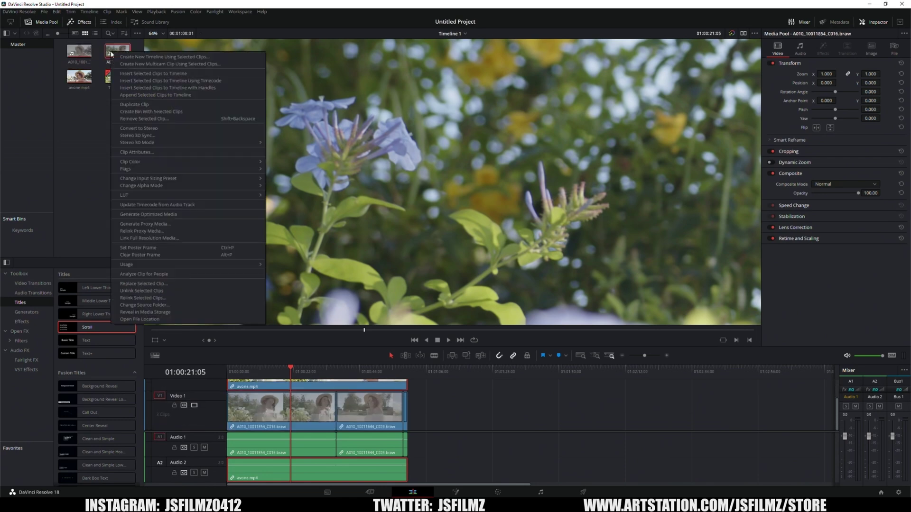
{"action": "left_click", "coordinate": [140, 320]}
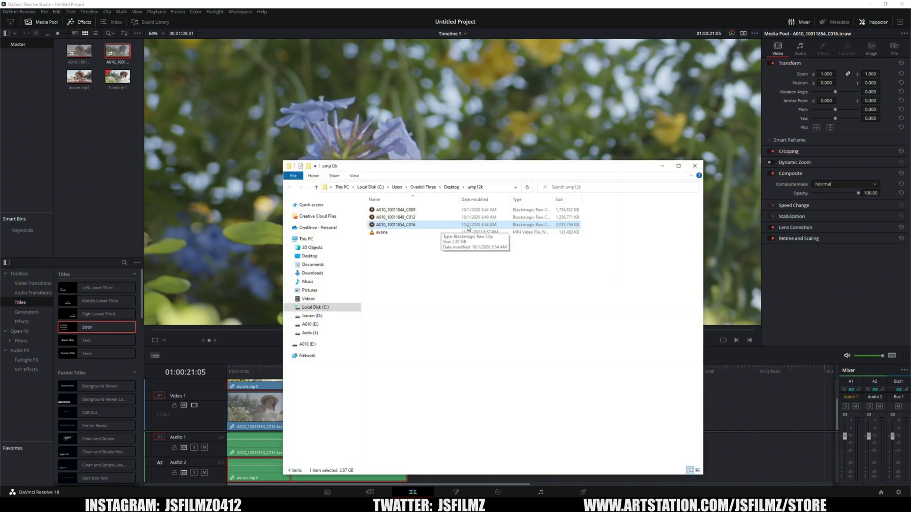
{"action": "left_click", "coordinate": [662, 166]}
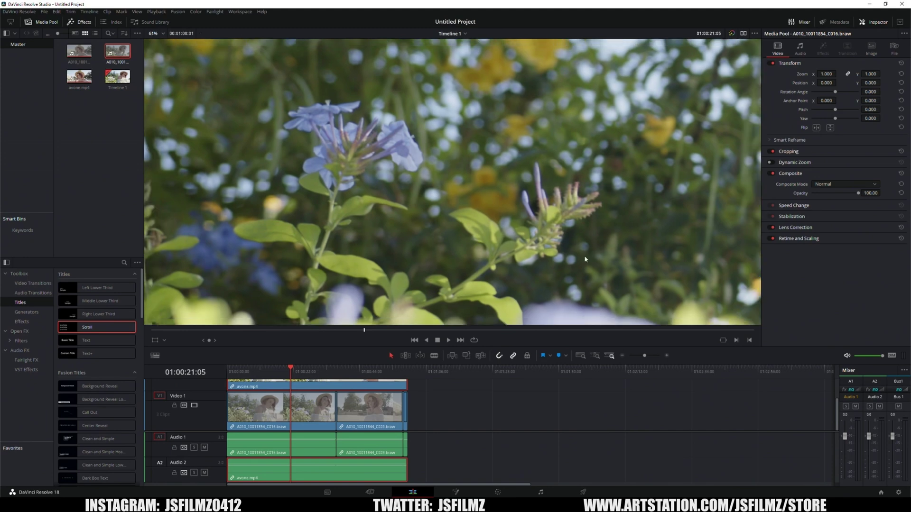
Step: Zoom the viewer in, flip the avone.mp4 track on and off to compare, and save
{"action": "scroll", "coordinate": [481, 208], "scroll_direction": "up", "scroll_amount": 2}
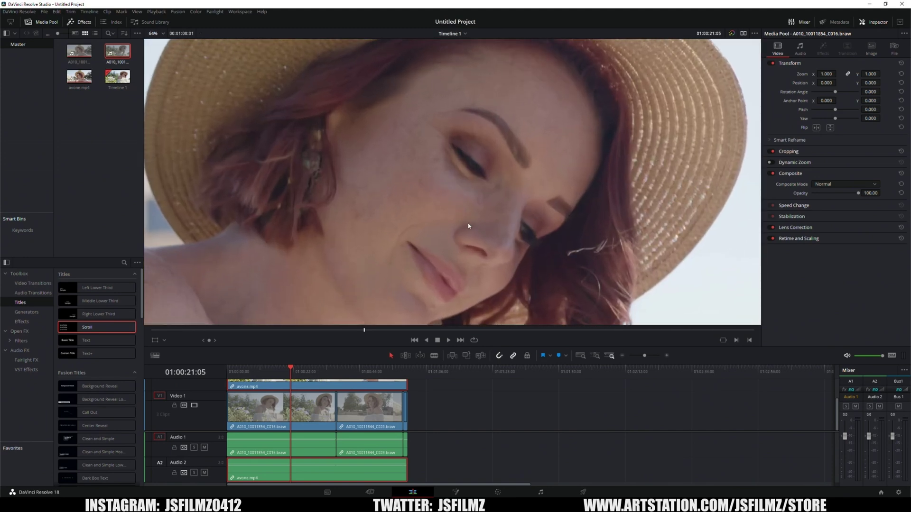
{"action": "scroll", "coordinate": [195, 397], "scroll_direction": "up", "scroll_amount": 2}
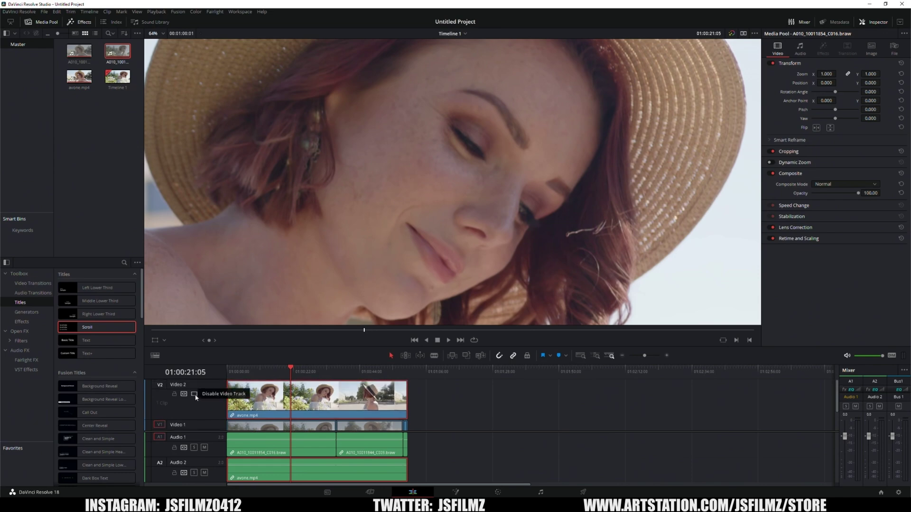
{"action": "left_click", "coordinate": [194, 394]}
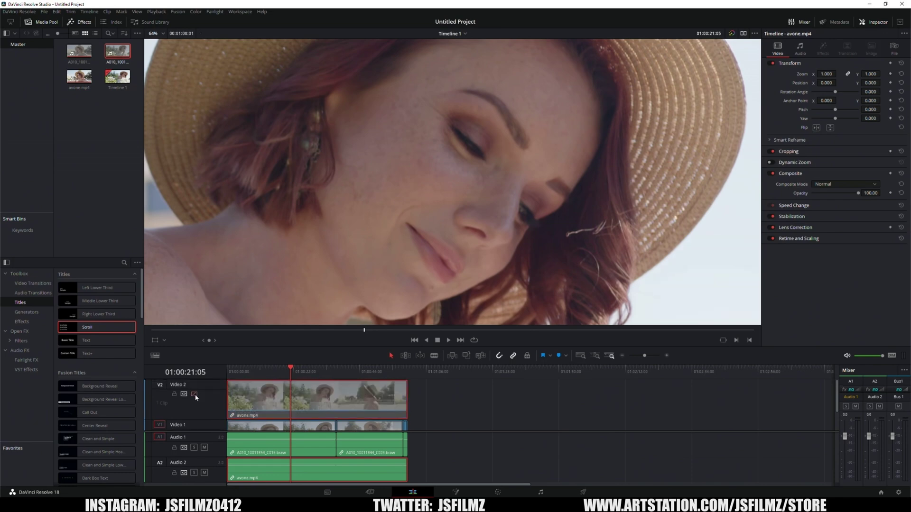
{"action": "left_click", "coordinate": [194, 396]}
{"action": "left_click", "coordinate": [194, 396]}
{"action": "left_click", "coordinate": [195, 396]}
{"action": "left_click", "coordinate": [195, 396]}
{"action": "left_click", "coordinate": [195, 395]}
{"action": "left_click", "coordinate": [195, 395]}
{"action": "key", "text": "ctrl+s"}
Step: Make the viewer taller, zoom and pan onto the face, and A/B the track, ending off
{"action": "left_click_drag", "start_coordinate": [252, 346], "coordinate": [250, 369]}
{"action": "left_click", "coordinate": [193, 404]}
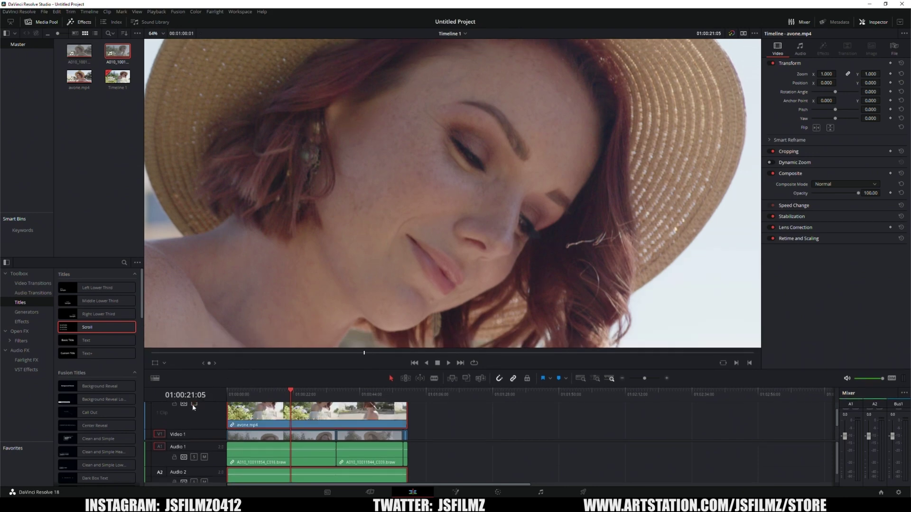
{"action": "left_click", "coordinate": [193, 405]}
{"action": "scroll", "coordinate": [539, 174], "scroll_direction": "up", "scroll_amount": 5}
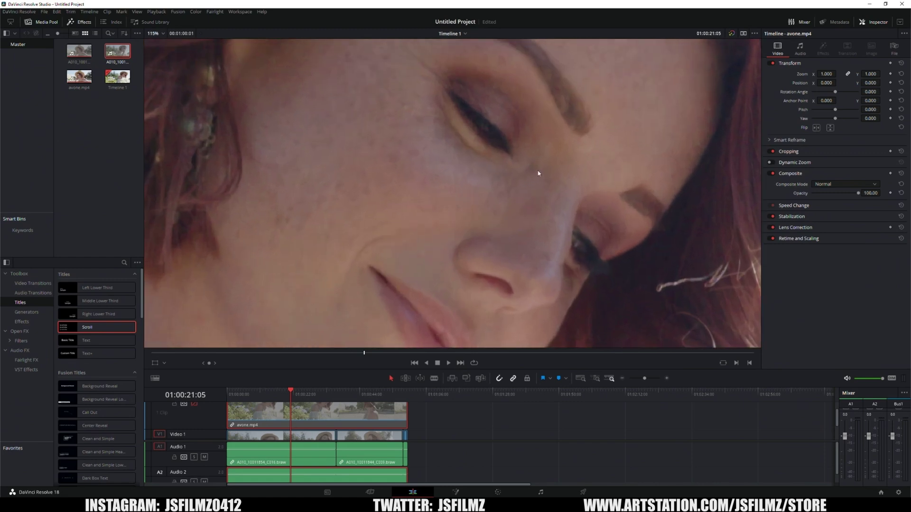
{"action": "left_click_drag", "start_coordinate": [538, 173], "coordinate": [441, 197]}
{"action": "scroll", "coordinate": [195, 425], "scroll_direction": "up", "scroll_amount": 2}
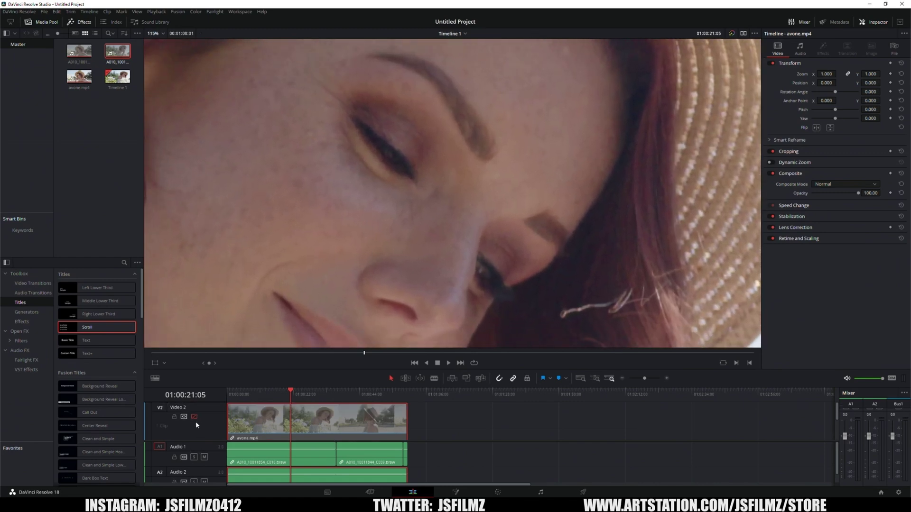
{"action": "left_click", "coordinate": [195, 417]}
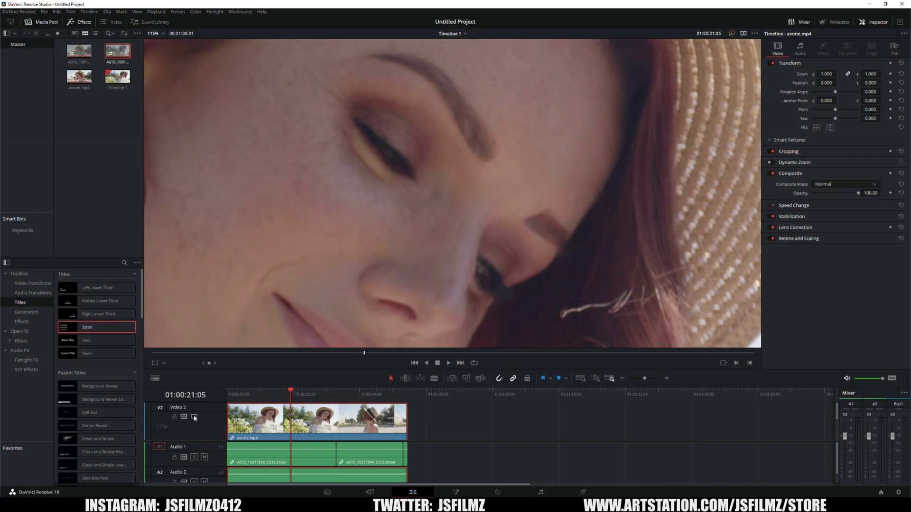
{"action": "left_click", "coordinate": [194, 417]}
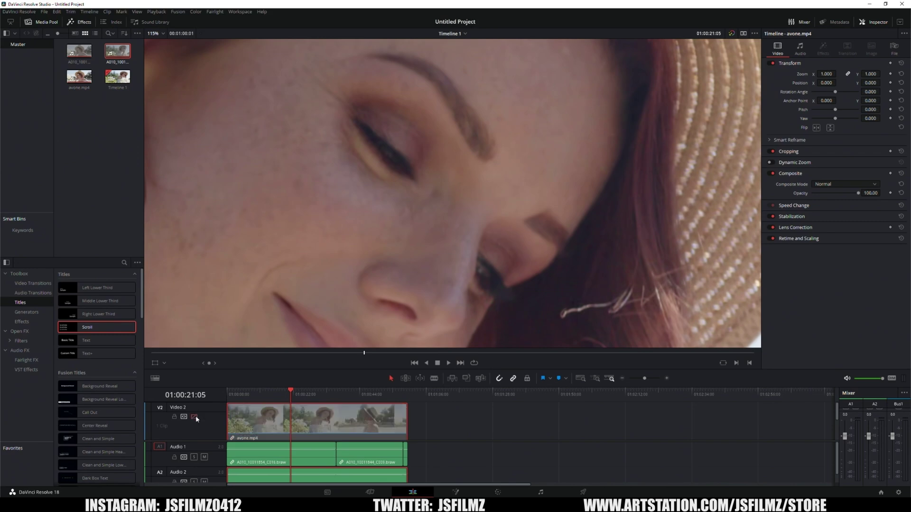
{"action": "left_click", "coordinate": [195, 415]}
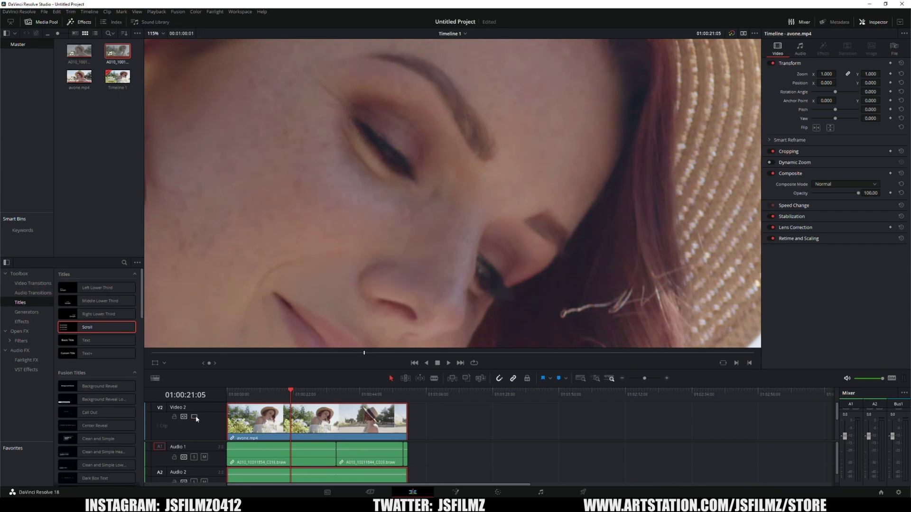
{"action": "left_click", "coordinate": [195, 416]}
{"action": "left_click", "coordinate": [195, 415]}
{"action": "left_click", "coordinate": [195, 415]}
Step: Zoom the viewer out to the full frame and flip the avone.mp4 track on and off repeatedly
{"action": "scroll", "coordinate": [410, 269], "scroll_direction": "down", "scroll_amount": 8}
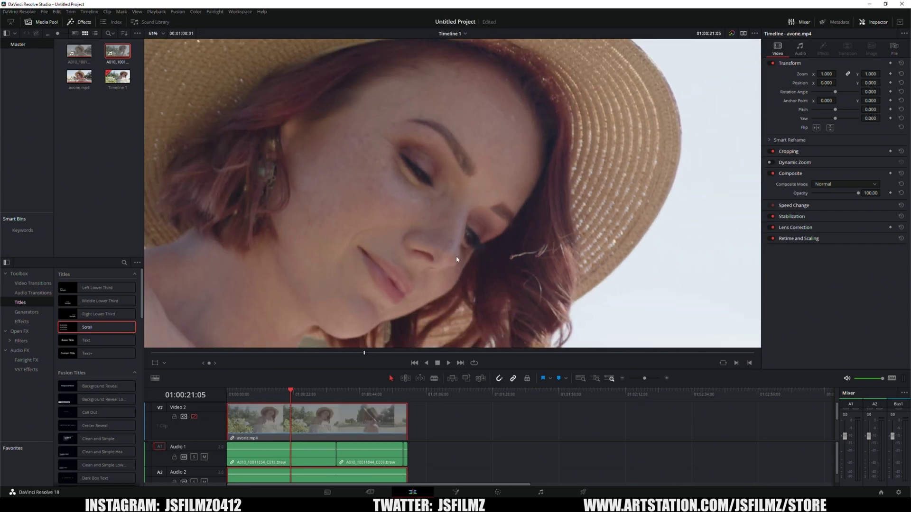
{"action": "scroll", "coordinate": [459, 257], "scroll_direction": "down", "scroll_amount": 5}
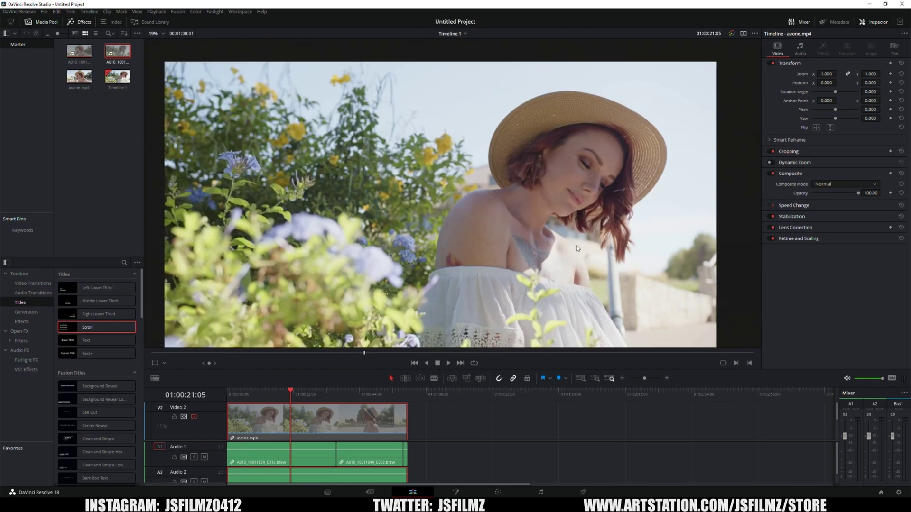
{"action": "left_click", "coordinate": [194, 417]}
{"action": "left_click", "coordinate": [194, 417]}
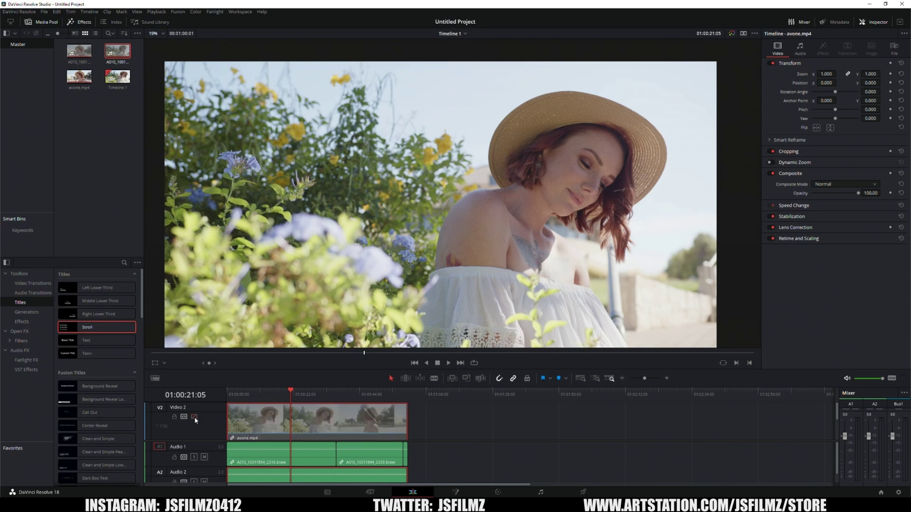
{"action": "left_click", "coordinate": [194, 417]}
{"action": "left_click", "coordinate": [194, 417]}
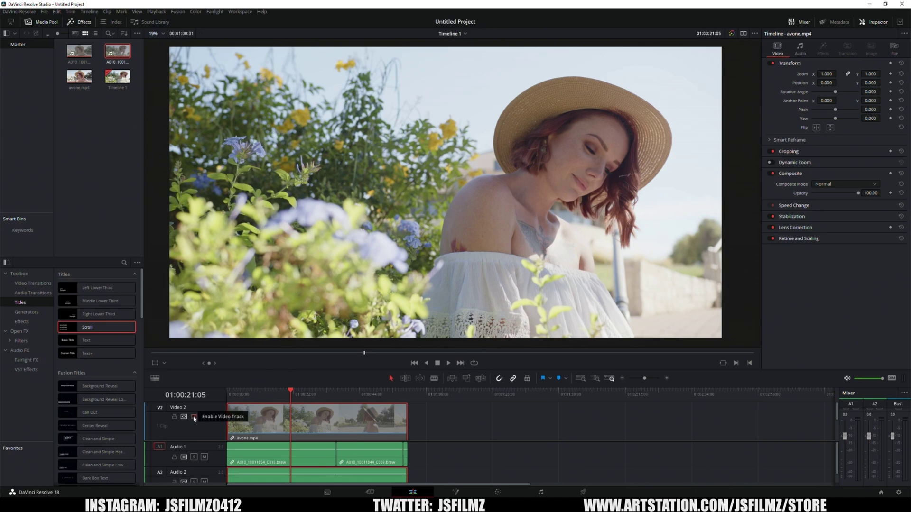
{"action": "left_click", "coordinate": [194, 417]}
{"action": "left_click", "coordinate": [194, 417]}
{"action": "left_click", "coordinate": [194, 417]}
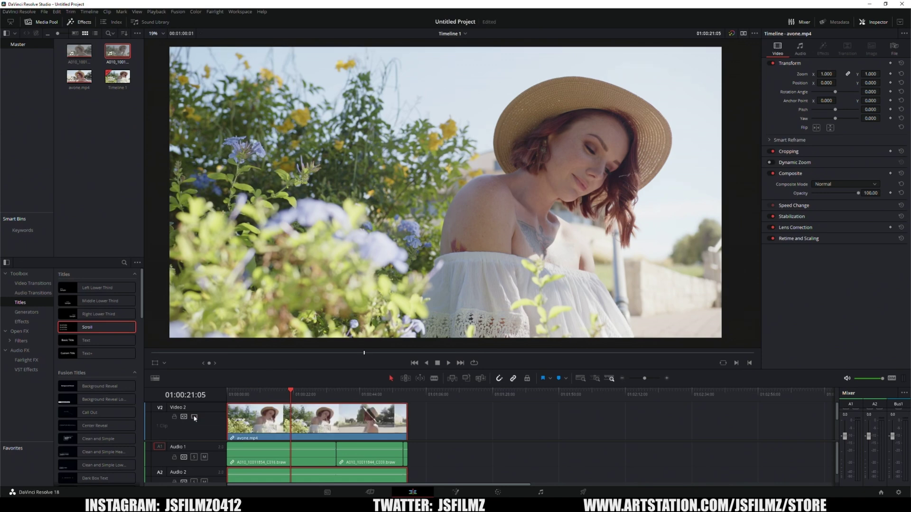
{"action": "left_click", "coordinate": [194, 417]}
{"action": "left_click", "coordinate": [194, 416]}
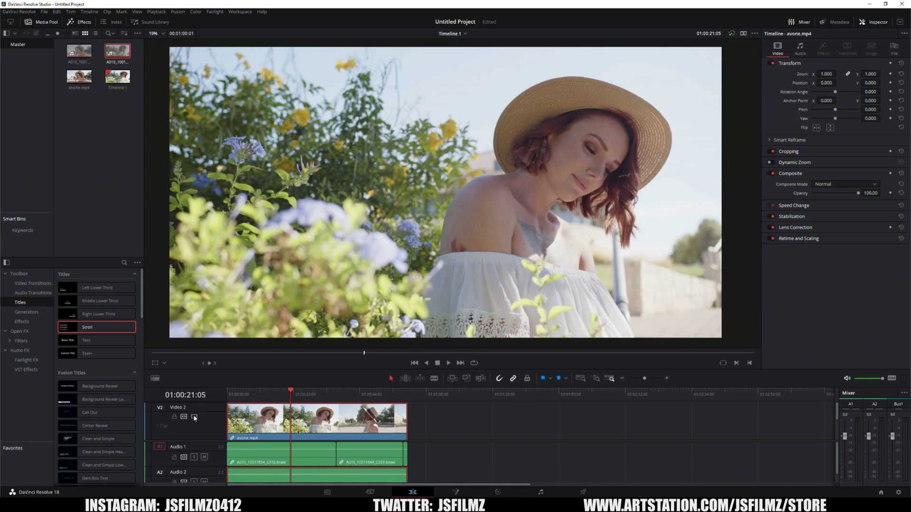
{"action": "left_click", "coordinate": [194, 417]}
{"action": "left_click", "coordinate": [194, 417]}
{"action": "left_click", "coordinate": [194, 417]}
{"action": "left_click", "coordinate": [194, 417]}
Step: Finish the track comparison, then change the AV1 encoder preset to Very Fast
{"action": "left_click", "coordinate": [194, 416]}
{"action": "left_click", "coordinate": [194, 417]}
{"action": "left_click", "coordinate": [91, 331]}
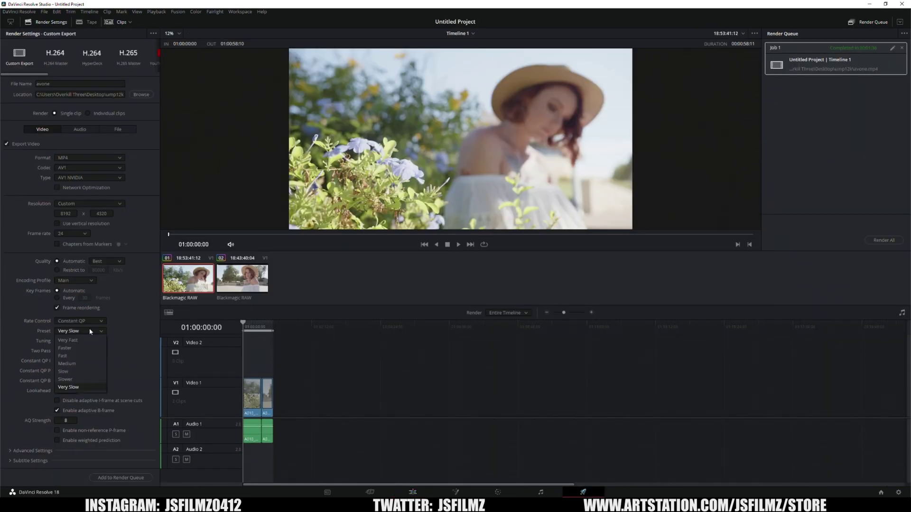
{"action": "left_click", "coordinate": [84, 341]}
{"action": "left_click", "coordinate": [95, 322]}
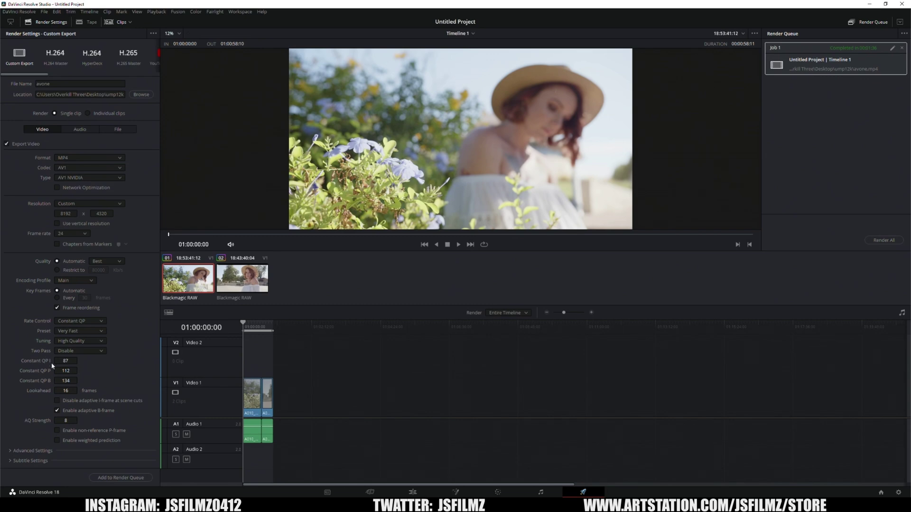
Step: Rename the output to avonefast, add it to the render queue and render it
{"action": "left_click", "coordinate": [78, 83]}
{"action": "type", "text": "fast"}
{"action": "left_click", "coordinate": [139, 476]}
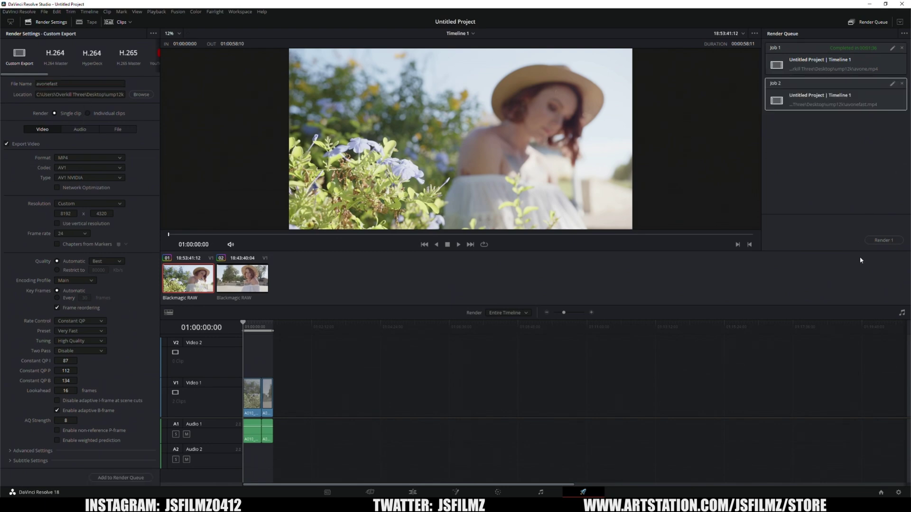
{"action": "left_click", "coordinate": [870, 243]}
Step: Import avonefast.mp4 into the Media Pool, drop it on a track above Video 1, and park the playhead near 22 s
{"action": "left_click", "coordinate": [327, 492]}
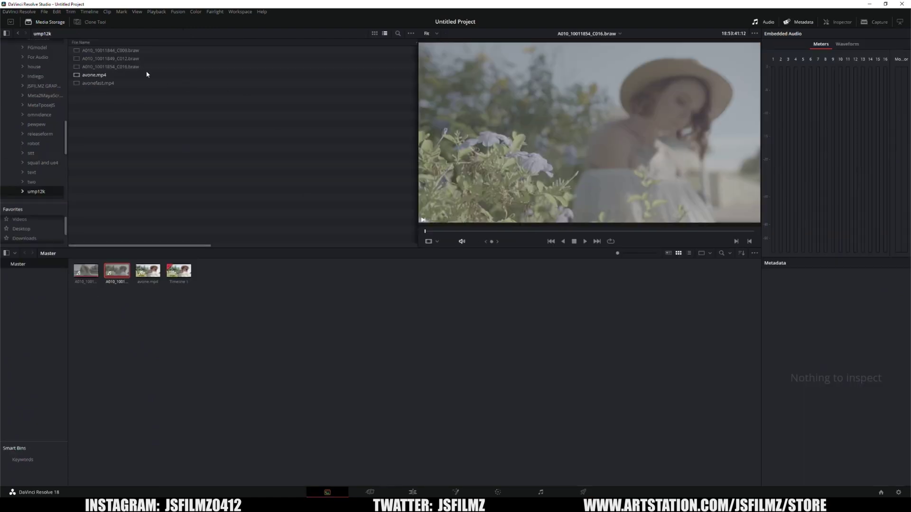
{"action": "left_click_drag", "start_coordinate": [112, 83], "coordinate": [270, 351]}
{"action": "left_click", "coordinate": [413, 492]}
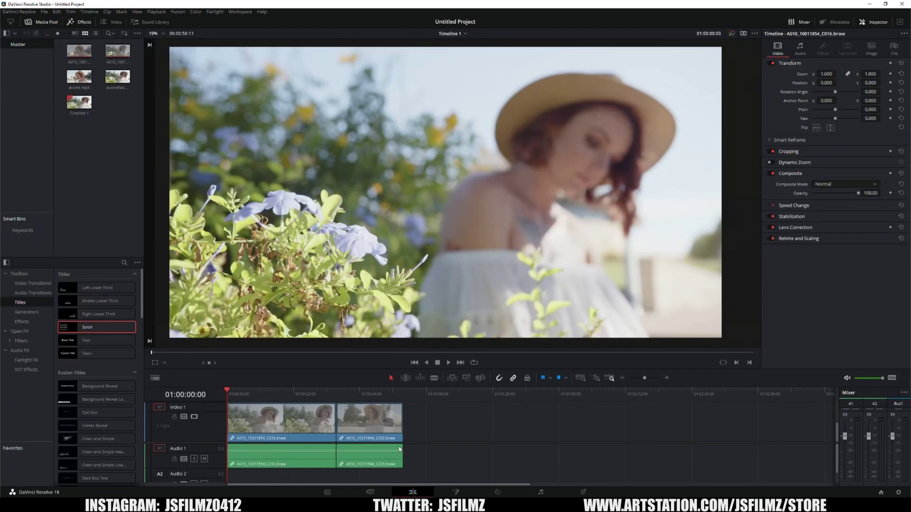
{"action": "scroll", "coordinate": [204, 447], "scroll_direction": "up", "scroll_amount": 2}
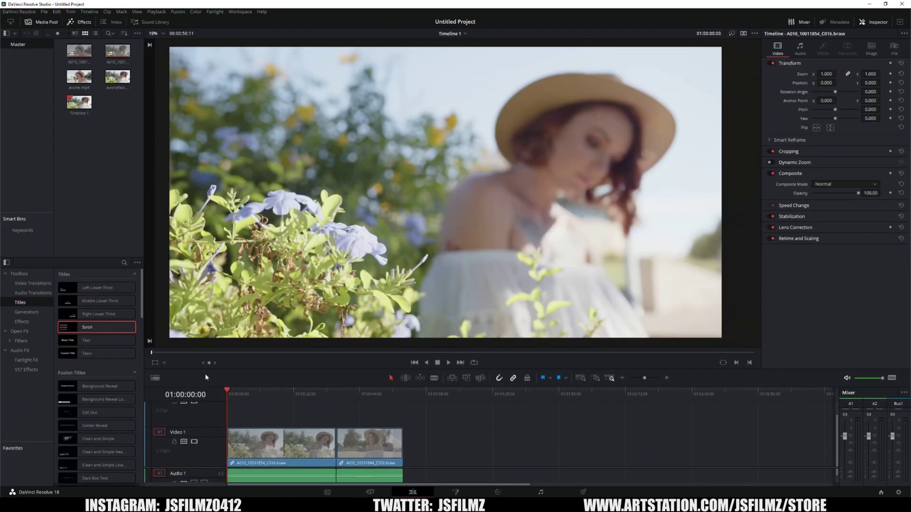
{"action": "left_click", "coordinate": [123, 93]}
{"action": "left_click_drag", "start_coordinate": [124, 93], "coordinate": [237, 418]}
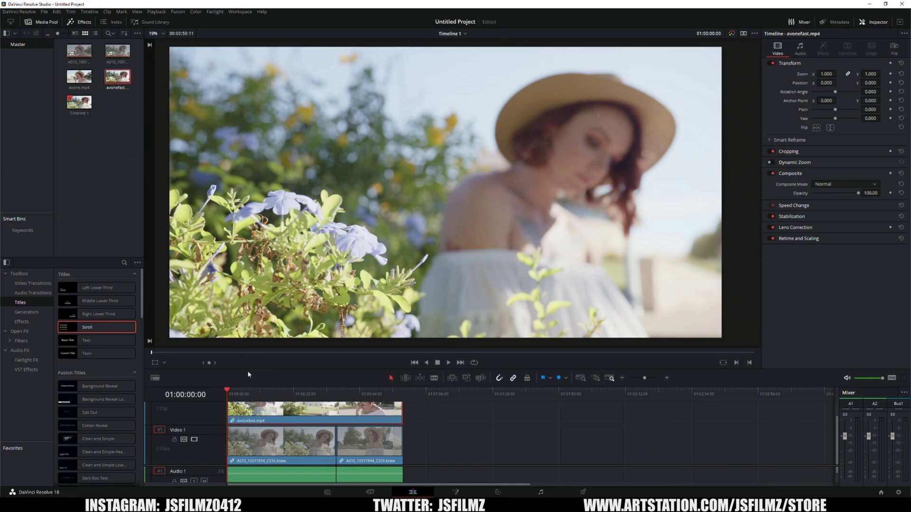
{"action": "left_click", "coordinate": [267, 390]}
Step: Park the playhead at 01:00:20:14 and zoom the viewer to 104% on the woman's face
{"action": "left_click", "coordinate": [295, 390]}
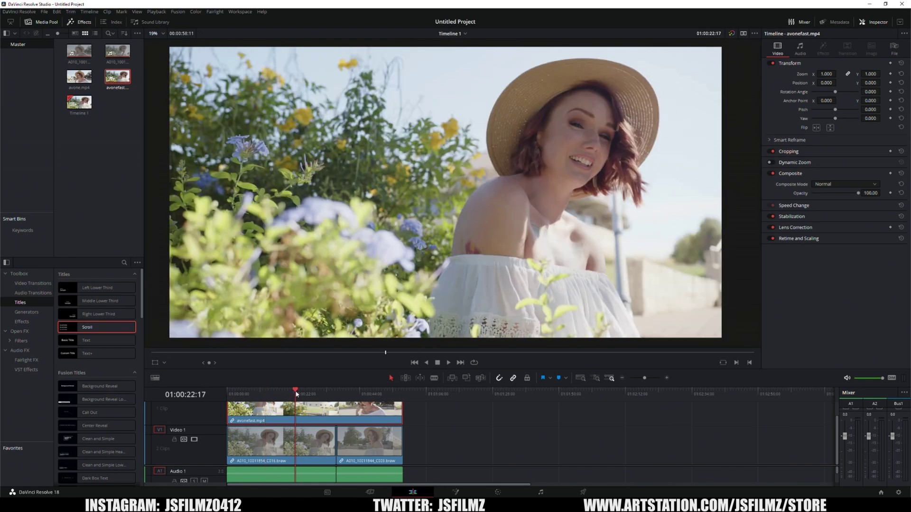
{"action": "left_click", "coordinate": [304, 391]}
{"action": "left_click", "coordinate": [297, 391]}
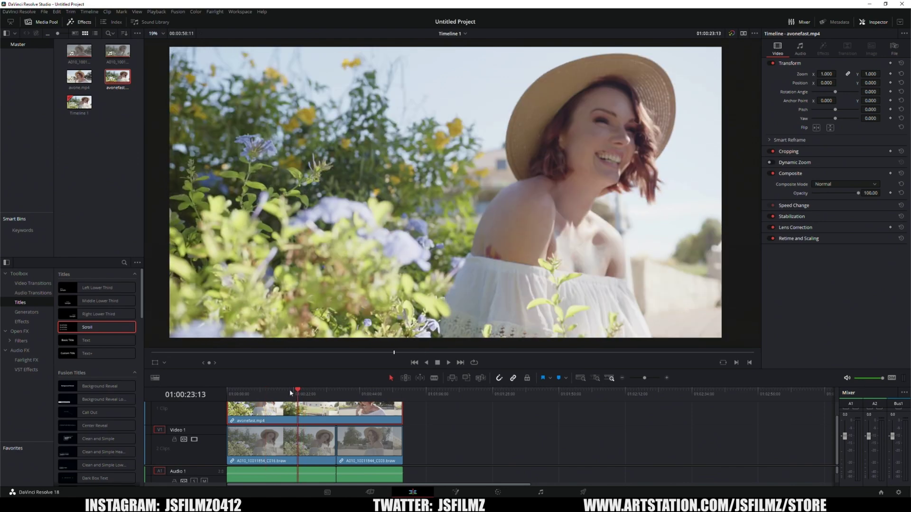
{"action": "left_click", "coordinate": [289, 391]}
{"action": "scroll", "coordinate": [555, 177], "scroll_direction": "up", "scroll_amount": 5}
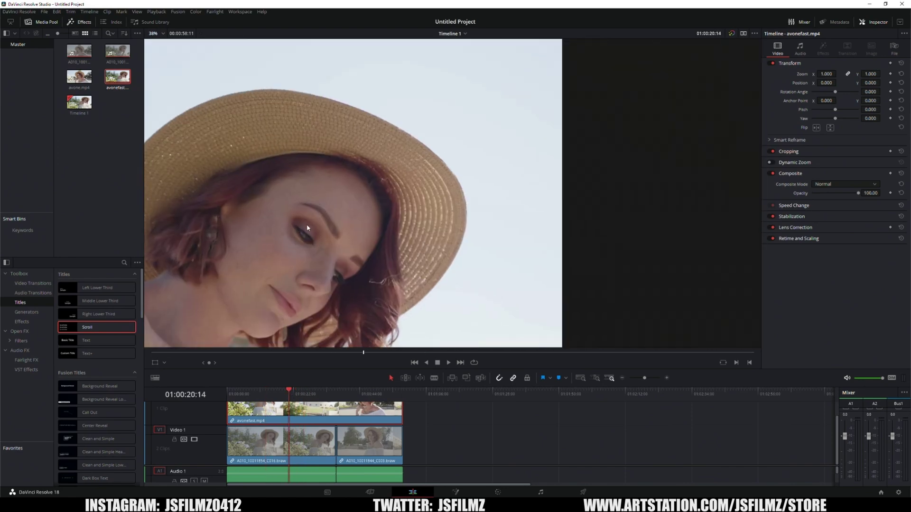
{"action": "scroll", "coordinate": [465, 189], "scroll_direction": "up", "scroll_amount": 3}
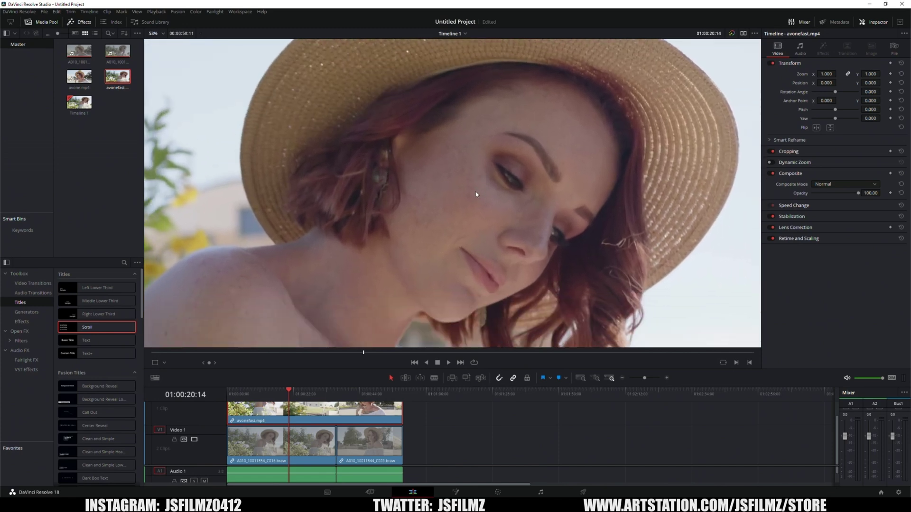
{"action": "scroll", "coordinate": [477, 194], "scroll_direction": "up", "scroll_amount": 5}
{"action": "scroll", "coordinate": [206, 414], "scroll_direction": "up", "scroll_amount": 2}
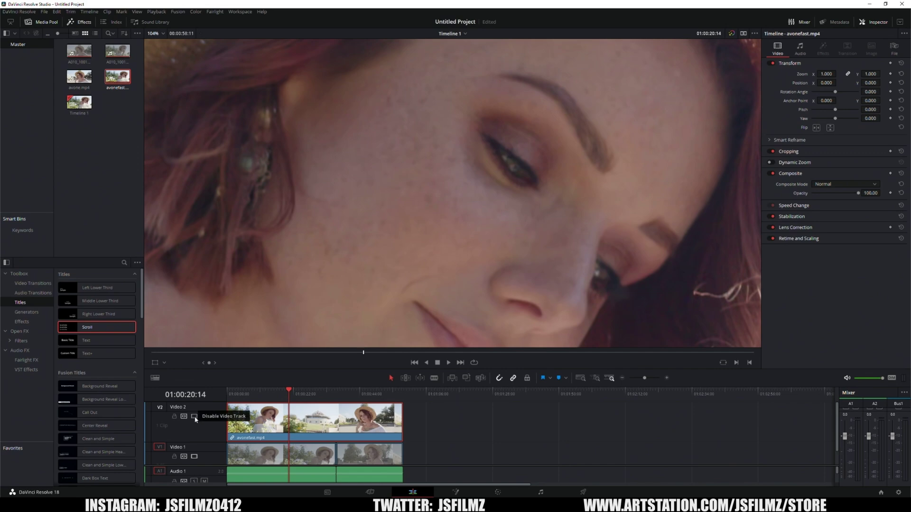
Step: Toggle Video 2 off and on three times to compare avonefast.mp4 with the RAW footage
{"action": "left_click", "coordinate": [194, 416]}
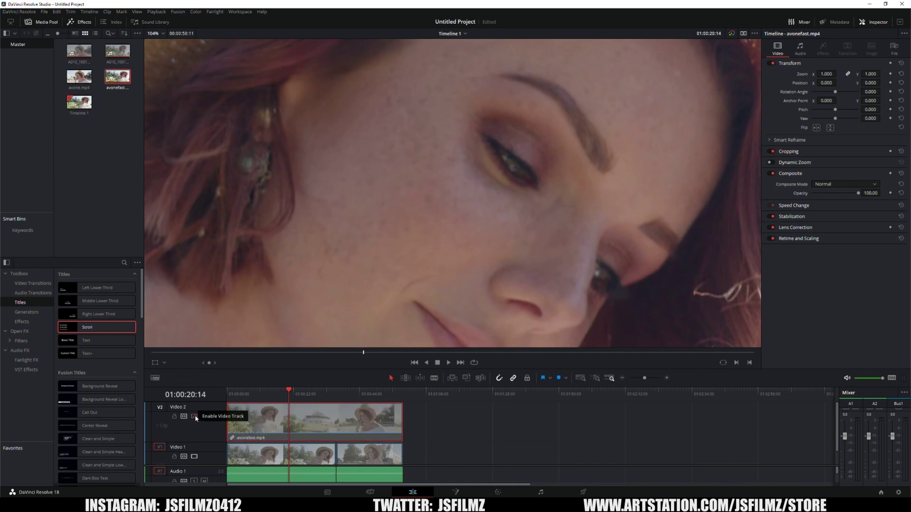
{"action": "left_click", "coordinate": [194, 416]}
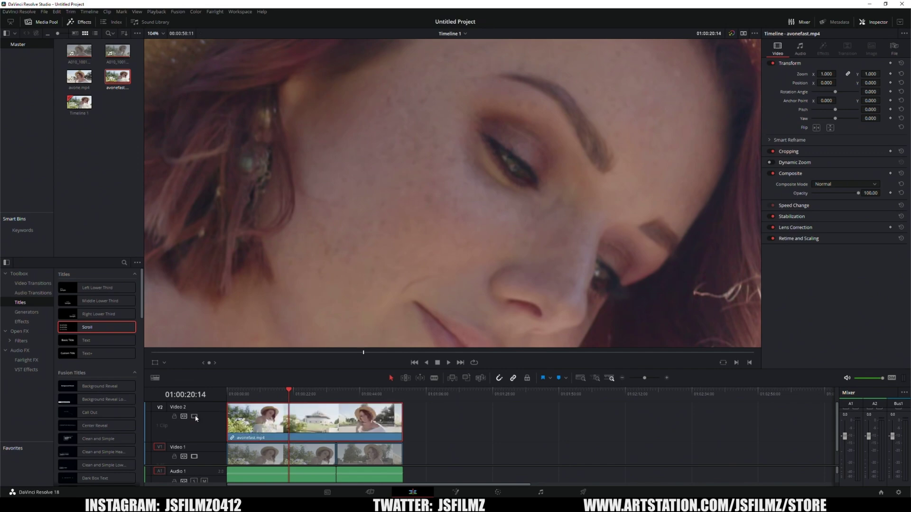
{"action": "left_click", "coordinate": [194, 417]}
{"action": "left_click", "coordinate": [195, 417]}
{"action": "left_click", "coordinate": [194, 417]}
{"action": "left_click", "coordinate": [194, 417]}
{"action": "right_click", "coordinate": [119, 81]}
{"action": "left_click", "coordinate": [137, 345]}
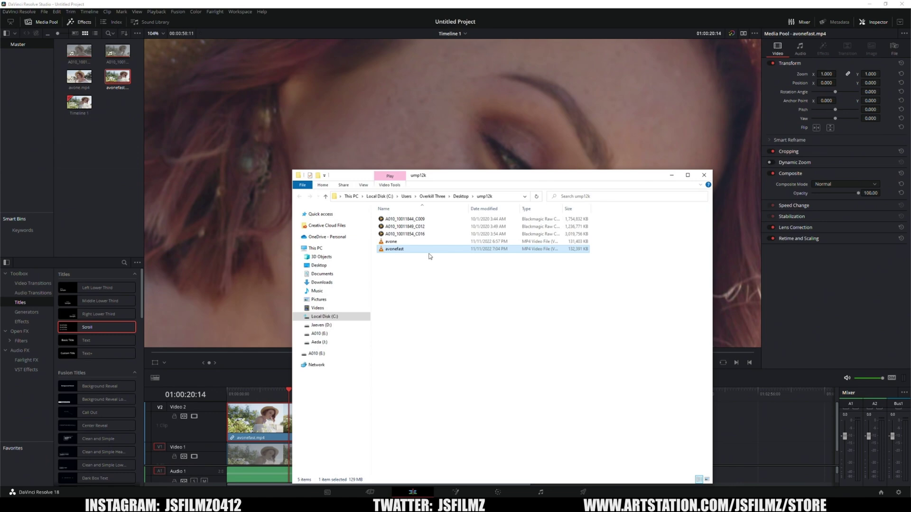
{"action": "left_click", "coordinate": [672, 178]}
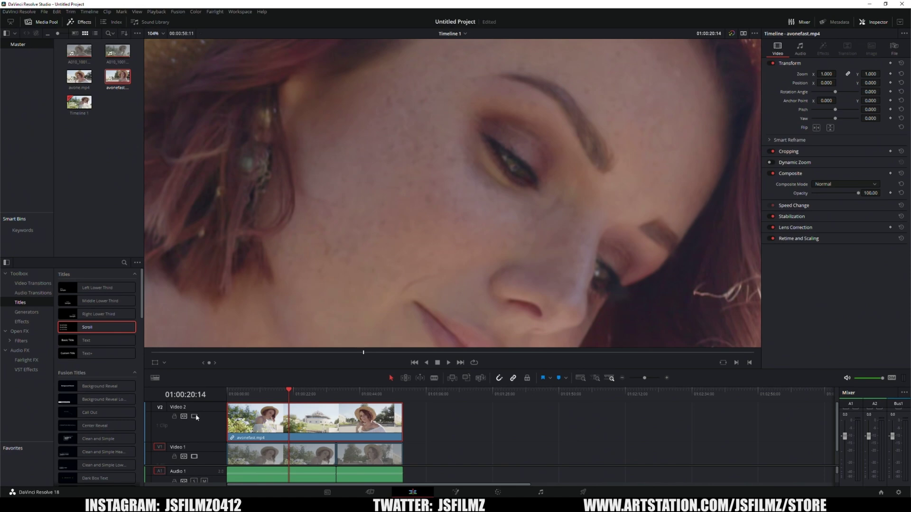
Step: Flip Video 2 off and on repeatedly, zooming the viewer back out partway through
{"action": "left_click", "coordinate": [195, 417]}
{"action": "left_click", "coordinate": [195, 417]}
{"action": "left_click", "coordinate": [195, 416]}
{"action": "left_click", "coordinate": [194, 416]}
{"action": "left_click", "coordinate": [194, 417]}
{"action": "left_click", "coordinate": [194, 416]}
{"action": "scroll", "coordinate": [401, 272], "scroll_direction": "down", "scroll_amount": 5}
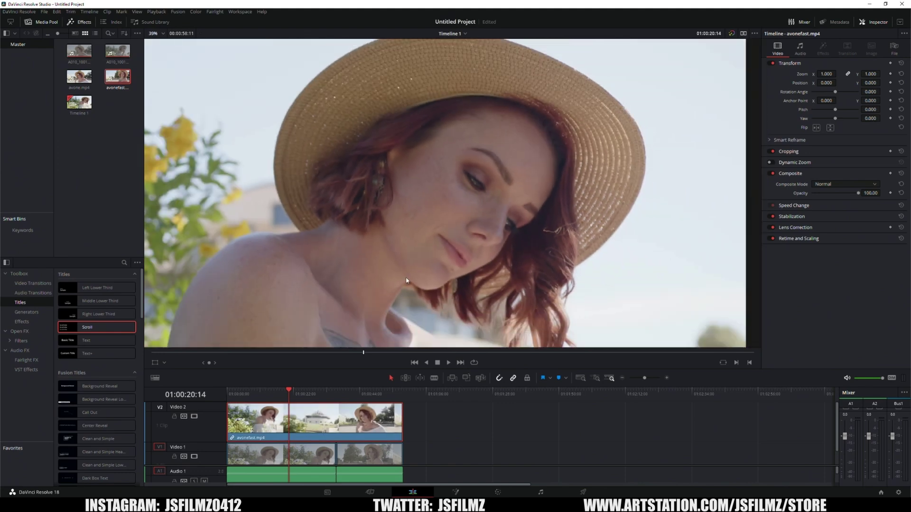
{"action": "scroll", "coordinate": [406, 280], "scroll_direction": "down", "scroll_amount": 5}
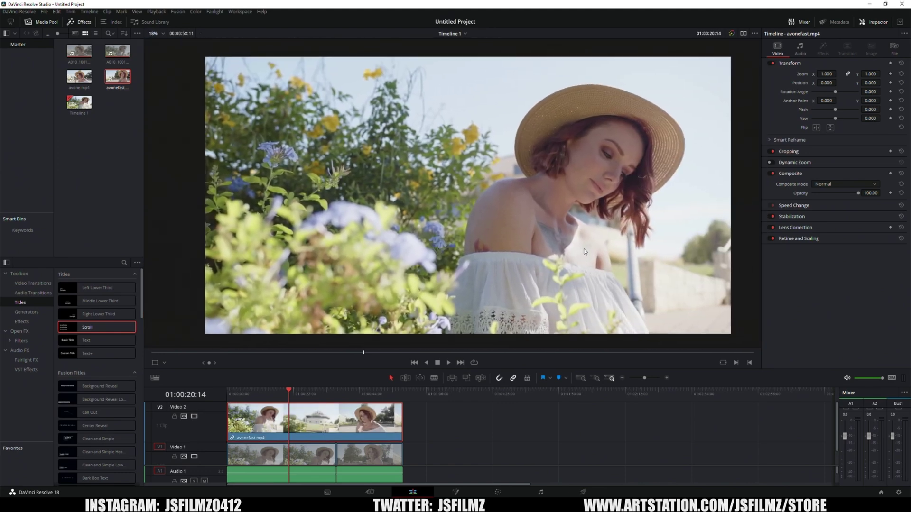
{"action": "left_click", "coordinate": [194, 416]}
{"action": "left_click", "coordinate": [194, 417]}
{"action": "left_click", "coordinate": [195, 416]}
{"action": "left_click", "coordinate": [195, 416]}
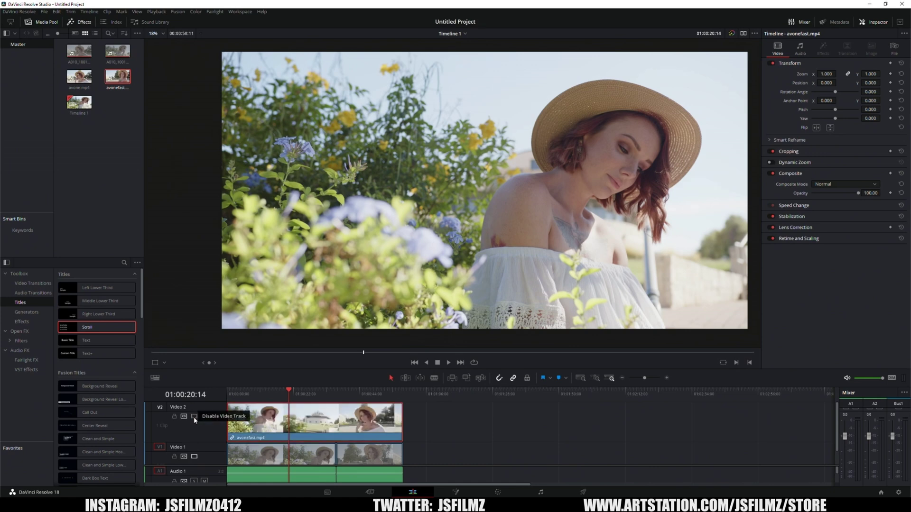
Step: From 01:00:13:18, switch off Video 1 and play back only the avonefast render
{"action": "left_click", "coordinate": [194, 417]}
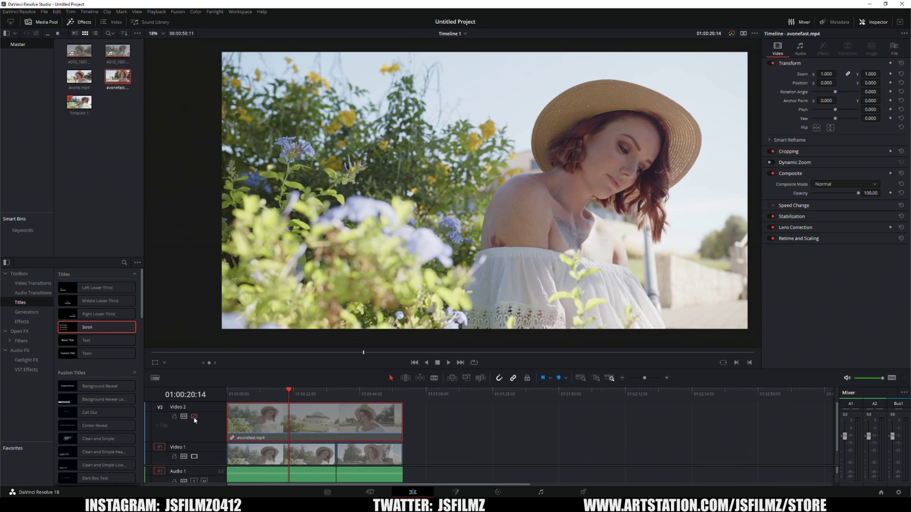
{"action": "left_click", "coordinate": [268, 392]}
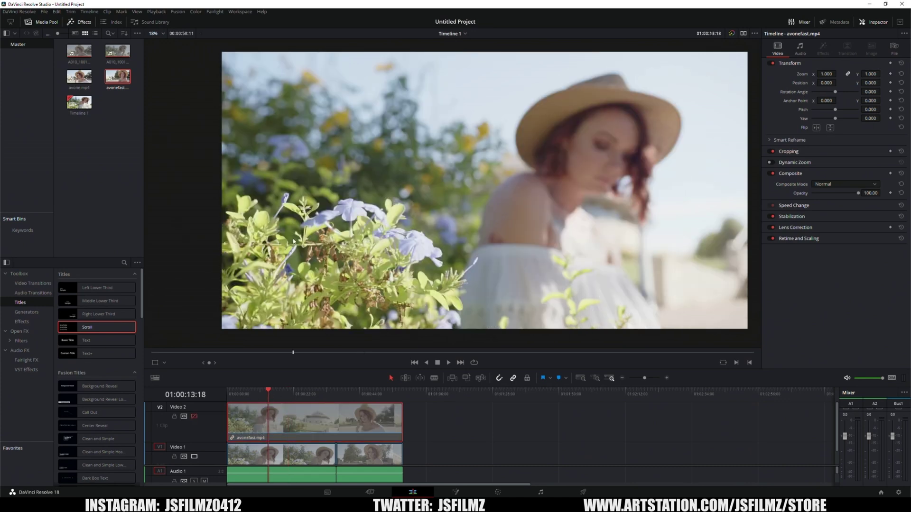
{"action": "left_click", "coordinate": [194, 417]}
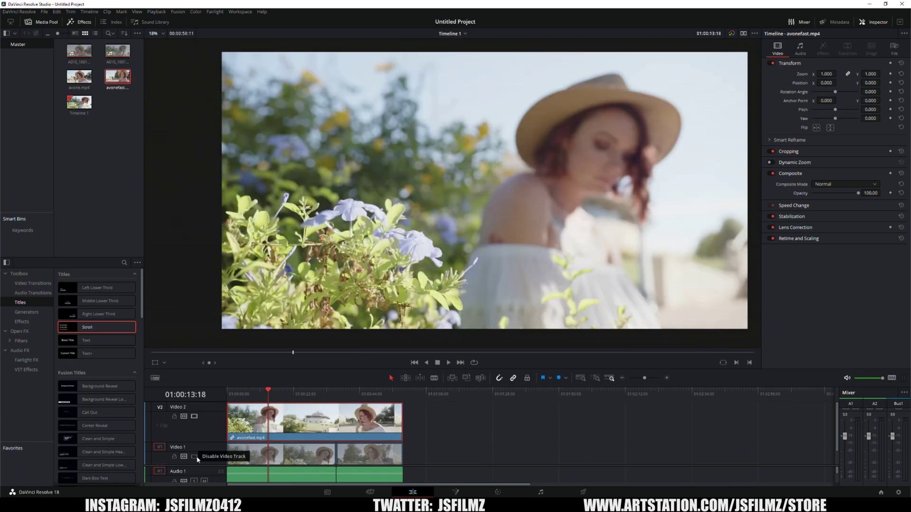
{"action": "left_click", "coordinate": [195, 457]}
{"action": "key", "text": "space"}
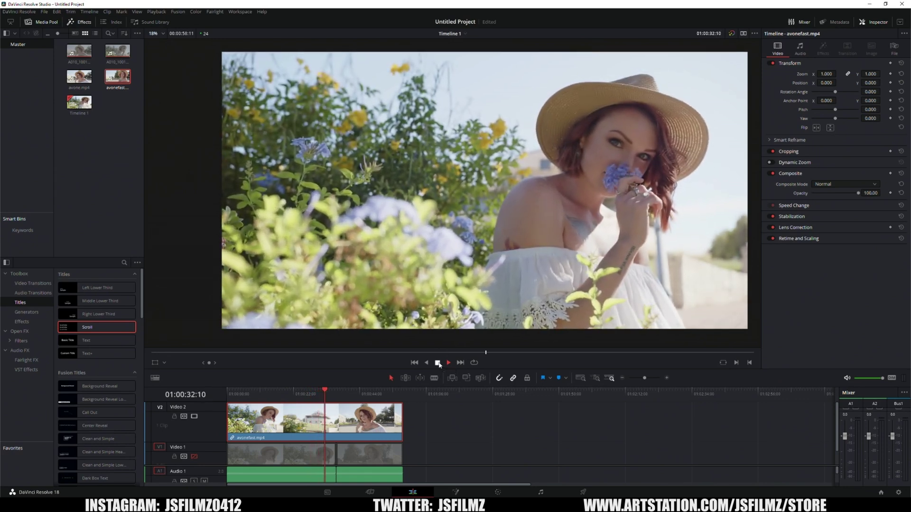
Step: Stop playback and zoom the viewer in to 100%
{"action": "left_click", "coordinate": [438, 362]}
{"action": "scroll", "coordinate": [338, 227], "scroll_direction": "up", "scroll_amount": 5}
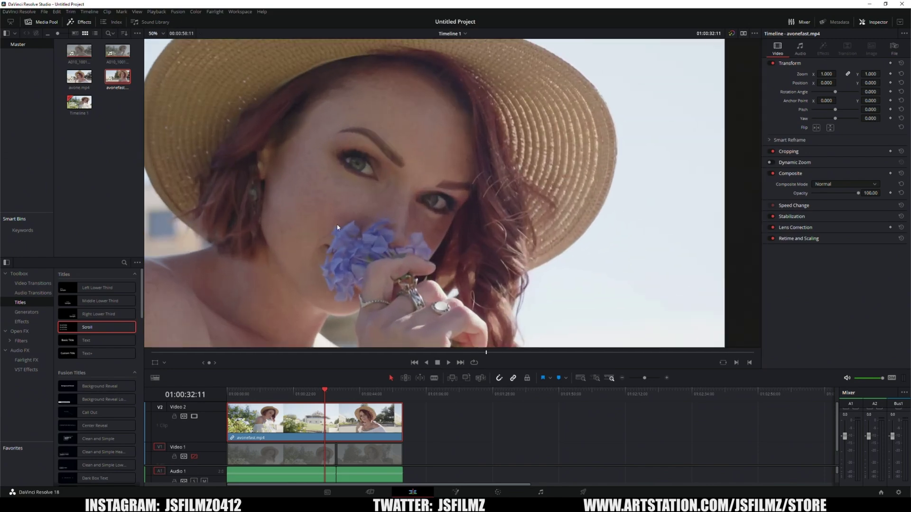
{"action": "scroll", "coordinate": [337, 227], "scroll_direction": "up", "scroll_amount": 4}
Step: Turn Video 1 back on, toggle Video 2 to compare, leave it off, and go to Deliver
{"action": "left_click", "coordinate": [194, 456]}
{"action": "left_click", "coordinate": [194, 416]}
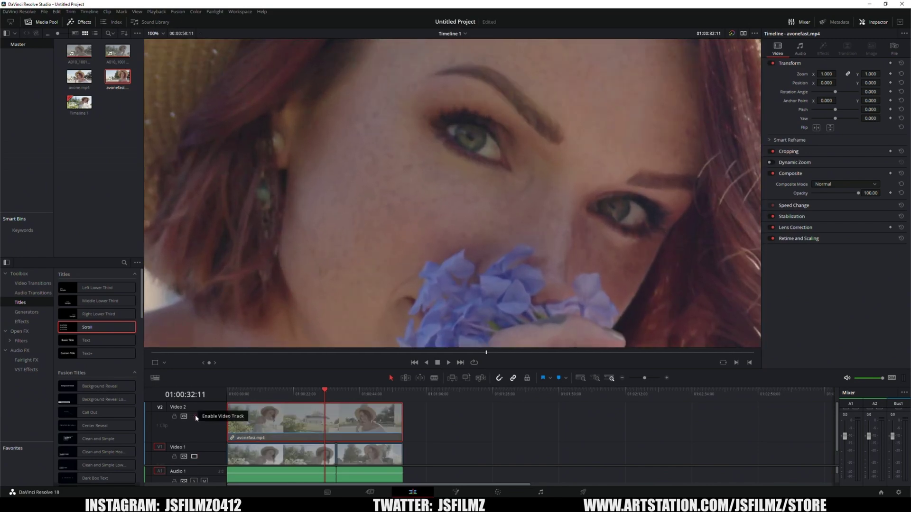
{"action": "left_click", "coordinate": [194, 416]}
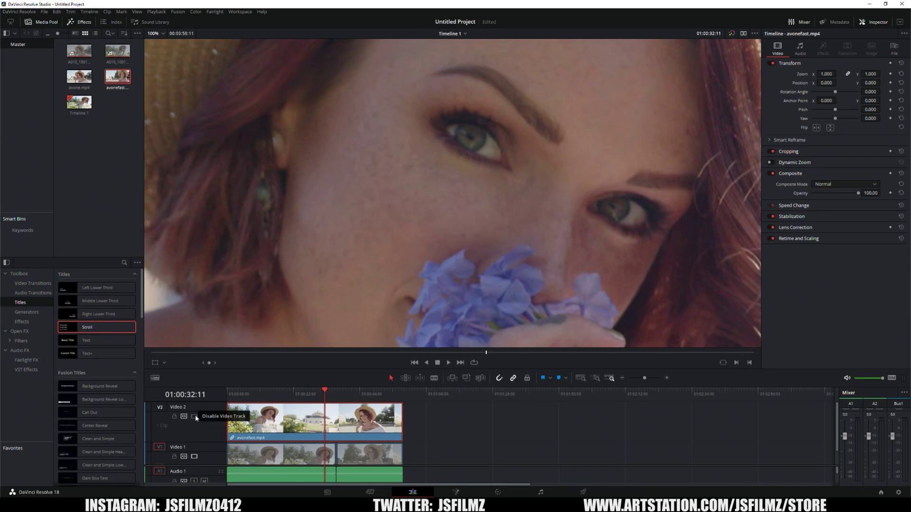
{"action": "left_click", "coordinate": [194, 416]}
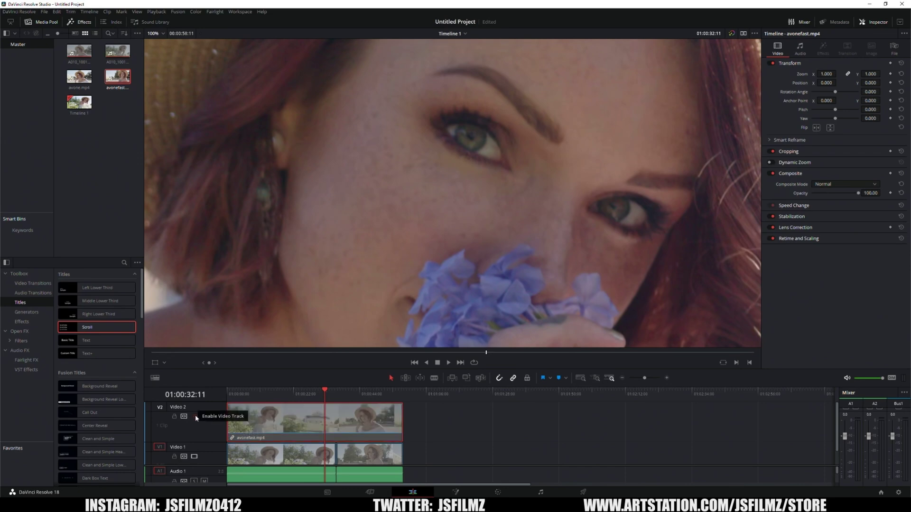
{"action": "left_click", "coordinate": [195, 416]}
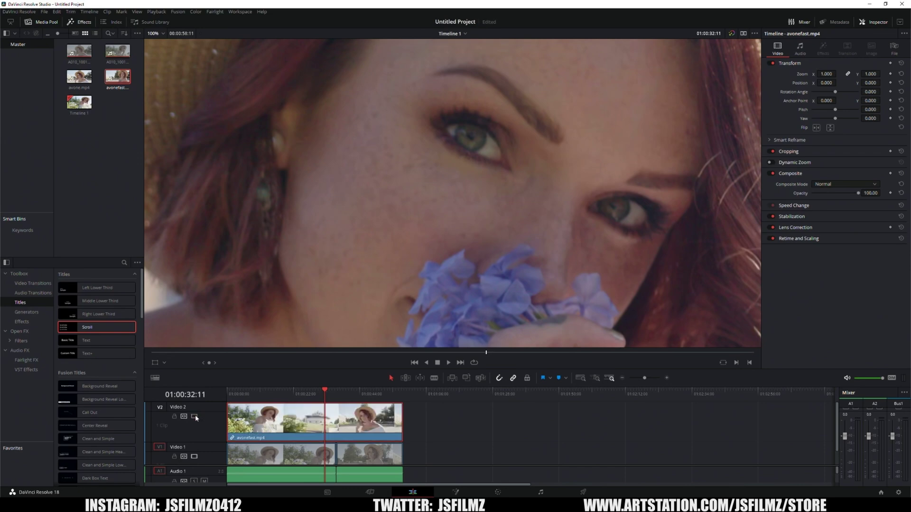
{"action": "left_click", "coordinate": [194, 416]}
{"action": "scroll", "coordinate": [366, 288], "scroll_direction": "down", "scroll_amount": 5}
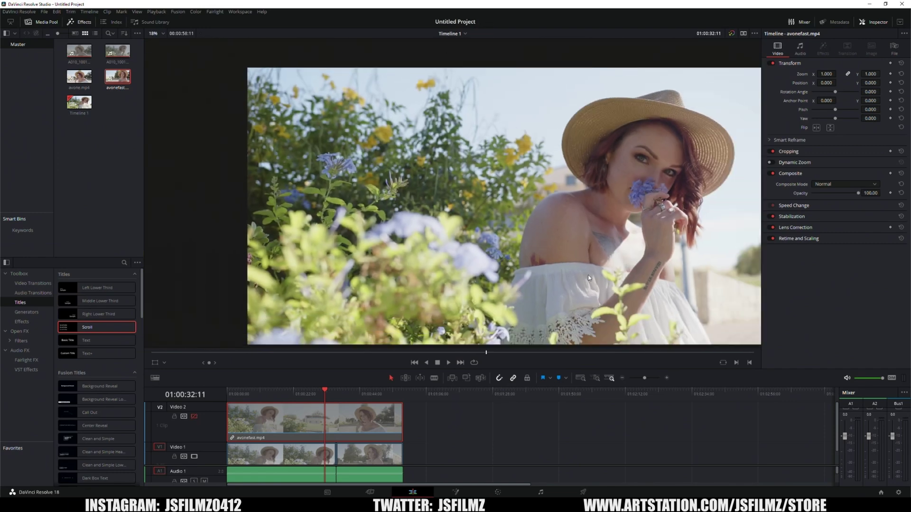
{"action": "left_click", "coordinate": [580, 492]}
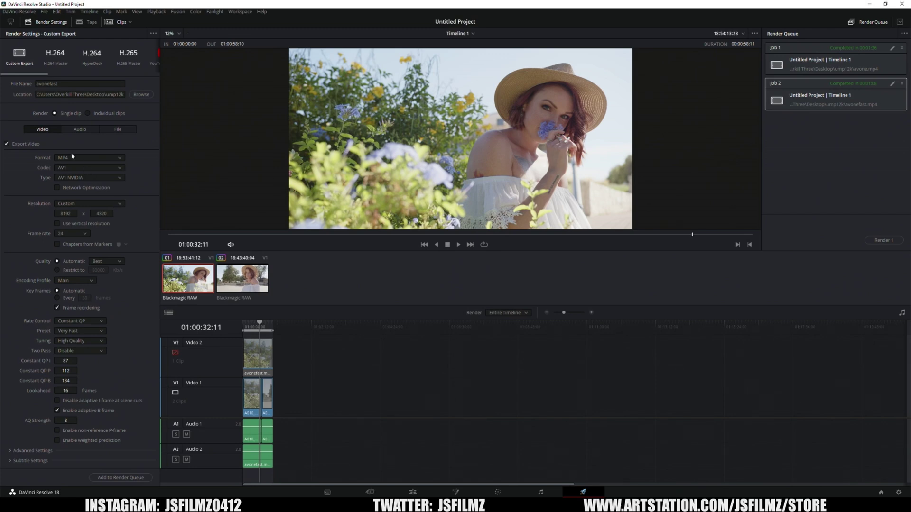
Step: Set codec H.265, rate control Constant QP, encoder NVIDIA, and preset Very Slow
{"action": "left_click", "coordinate": [82, 165]}
{"action": "left_click", "coordinate": [81, 185]}
{"action": "left_click", "coordinate": [90, 321]}
{"action": "left_click", "coordinate": [71, 329]}
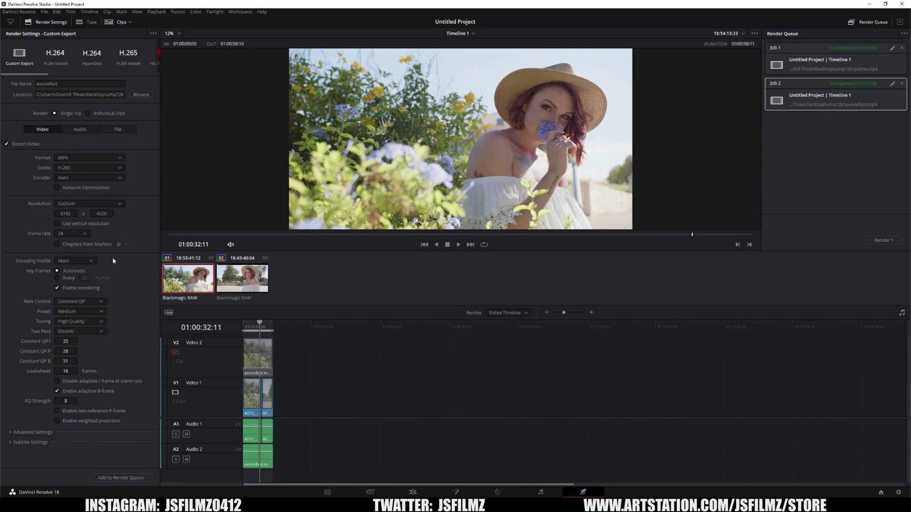
{"action": "left_click", "coordinate": [83, 178]}
{"action": "left_click", "coordinate": [79, 195]}
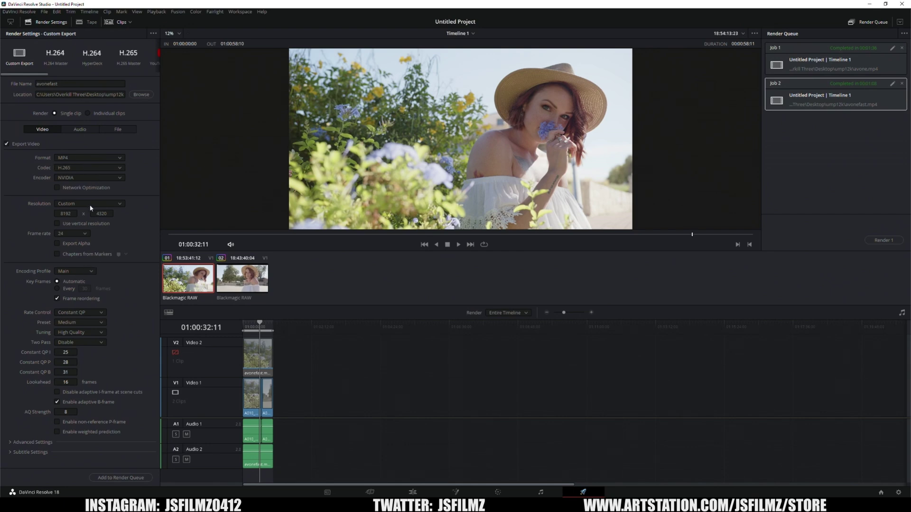
{"action": "left_click", "coordinate": [83, 322]}
{"action": "left_click", "coordinate": [67, 385]}
Step: Rename the output file to h264slow and add it to the render queue
{"action": "left_click_drag", "start_coordinate": [60, 84], "coordinate": [32, 89]}
{"action": "type", "text": "h6"}
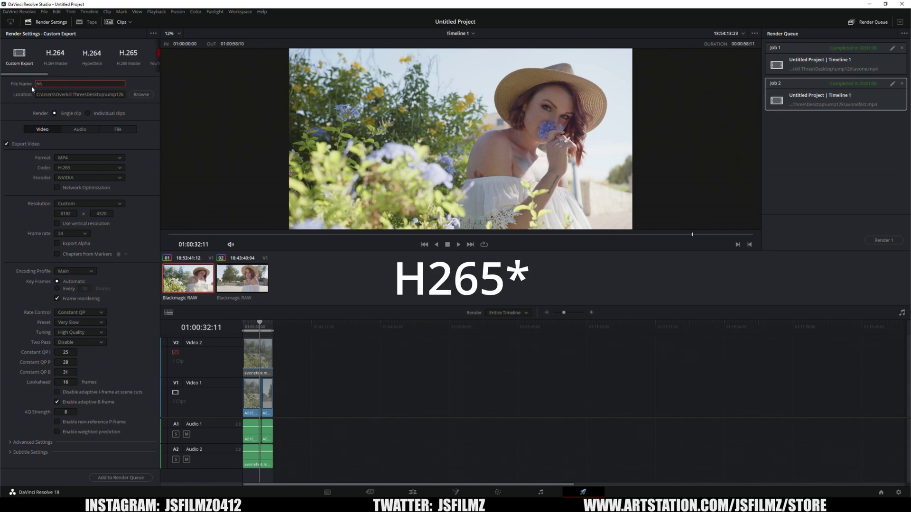
{"action": "key", "text": "BackSpace"}
{"action": "type", "text": "264slow"}
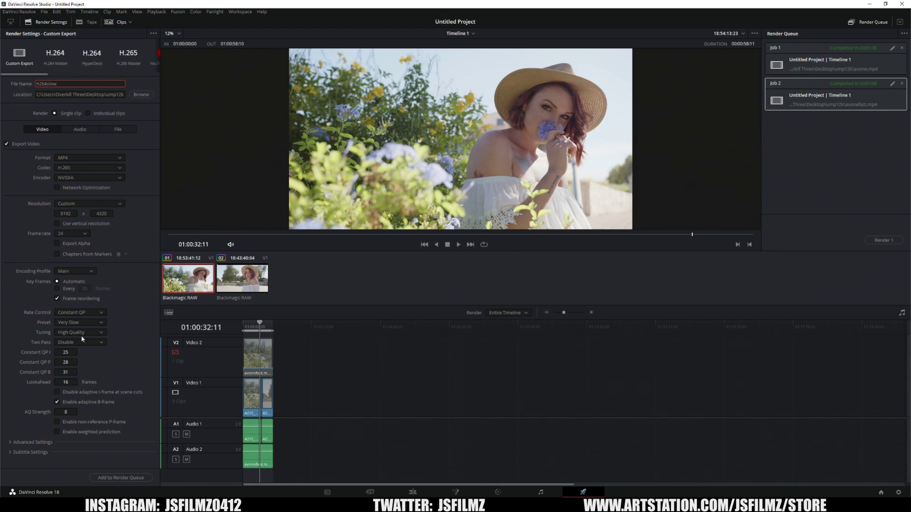
{"action": "left_click", "coordinate": [139, 477]}
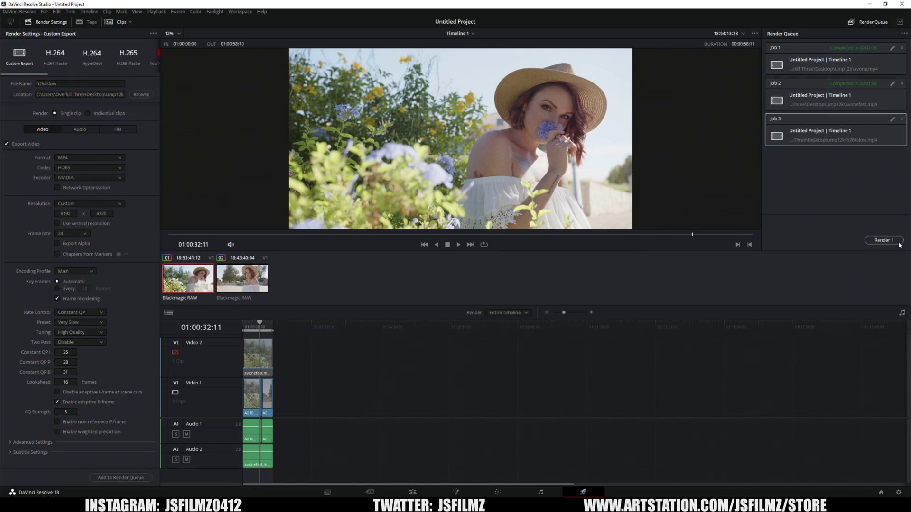
Step: Render the h264slow job, import h264slow.mp4 into the Master bin, and reveal it in its folder
{"action": "left_click", "coordinate": [883, 240]}
{"action": "key", "text": "shift+2"}
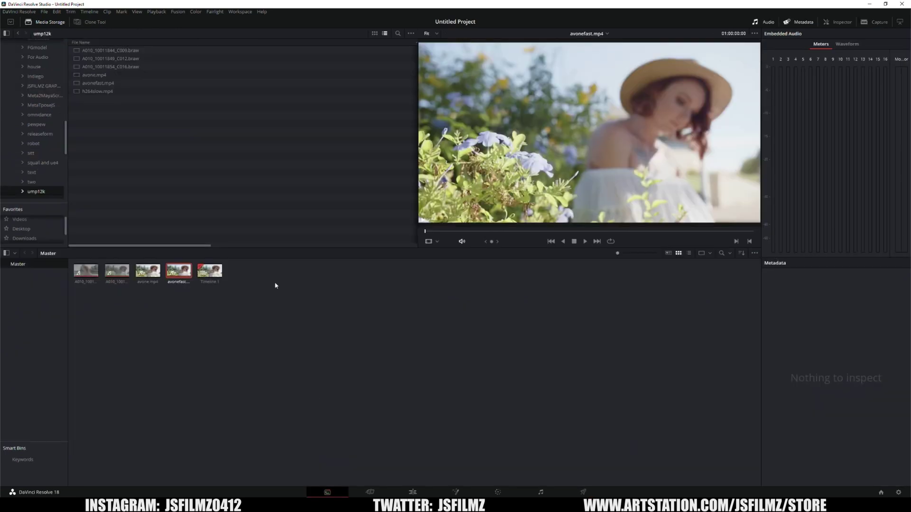
{"action": "left_click_drag", "start_coordinate": [98, 91], "coordinate": [368, 323]}
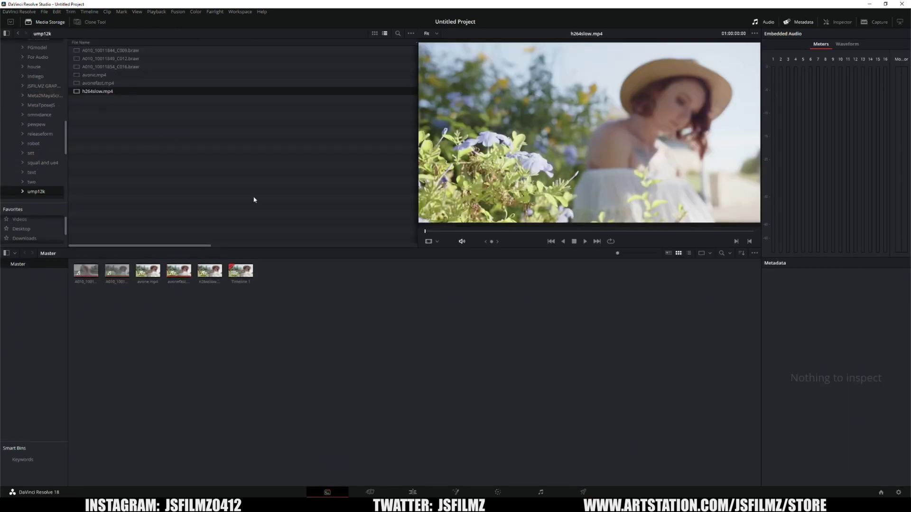
{"action": "right_click", "coordinate": [115, 91]}
{"action": "left_click", "coordinate": [148, 161]}
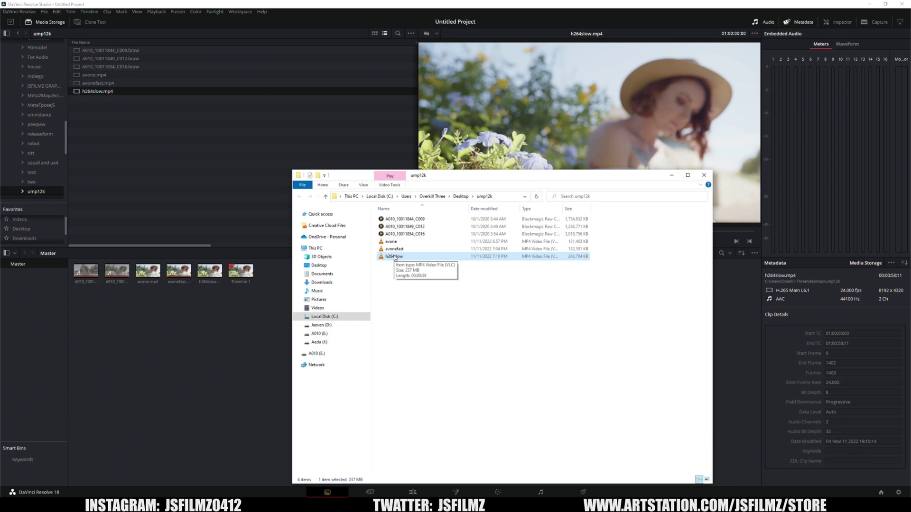
Step: Minimize File Explorer after checking h264slow.mp4's file size
{"action": "left_click", "coordinate": [672, 175]}
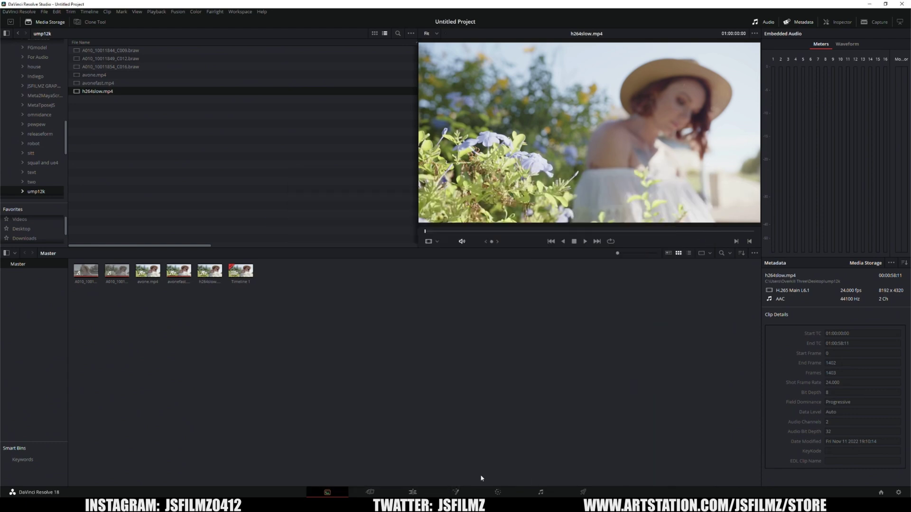
Step: Insert h264slow.mp4 on a taller Video 1 track and slide it to the timeline start
{"action": "left_click", "coordinate": [412, 492]}
{"action": "left_click", "coordinate": [283, 430]}
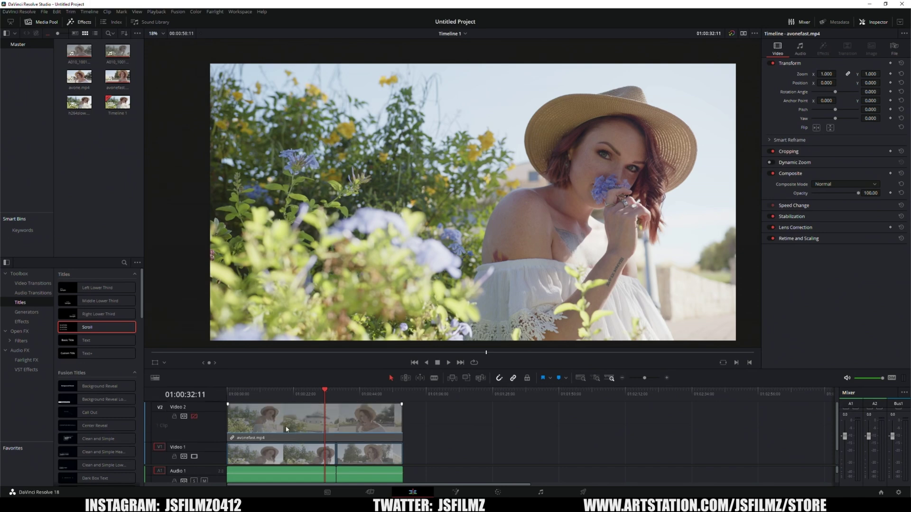
{"action": "left_click_drag", "start_coordinate": [199, 465], "coordinate": [200, 472]}
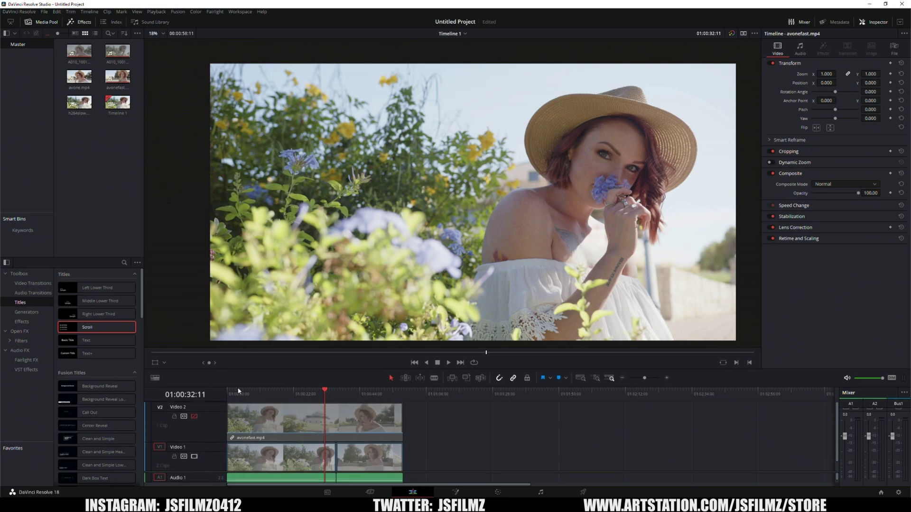
{"action": "left_click_drag", "start_coordinate": [233, 443], "coordinate": [583, 462]}
{"action": "left_click_drag", "start_coordinate": [78, 102], "coordinate": [150, 341]}
{"action": "left_click_drag", "start_coordinate": [332, 453], "coordinate": [235, 453]}
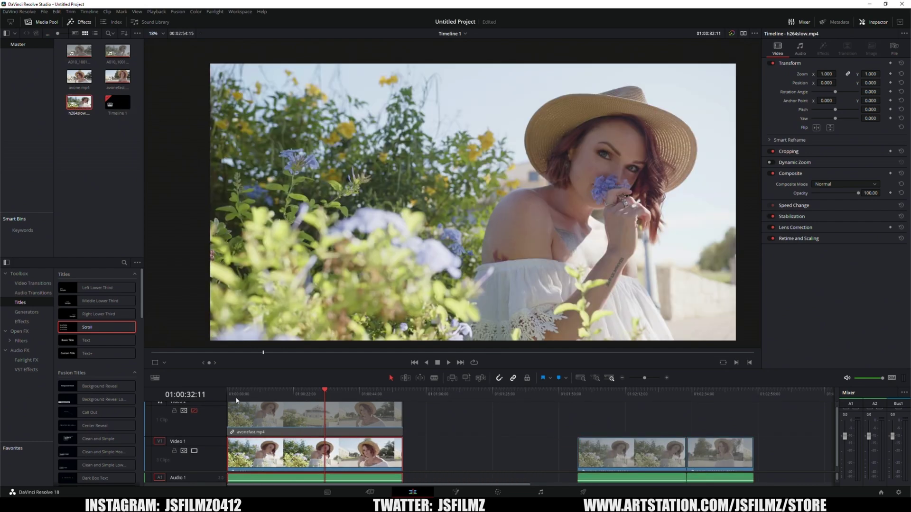
Step: Re-enable Video 2 and scrub the playhead back and forth, ending at 01:00:31:16
{"action": "scroll", "coordinate": [254, 446], "scroll_direction": "down", "scroll_amount": 1}
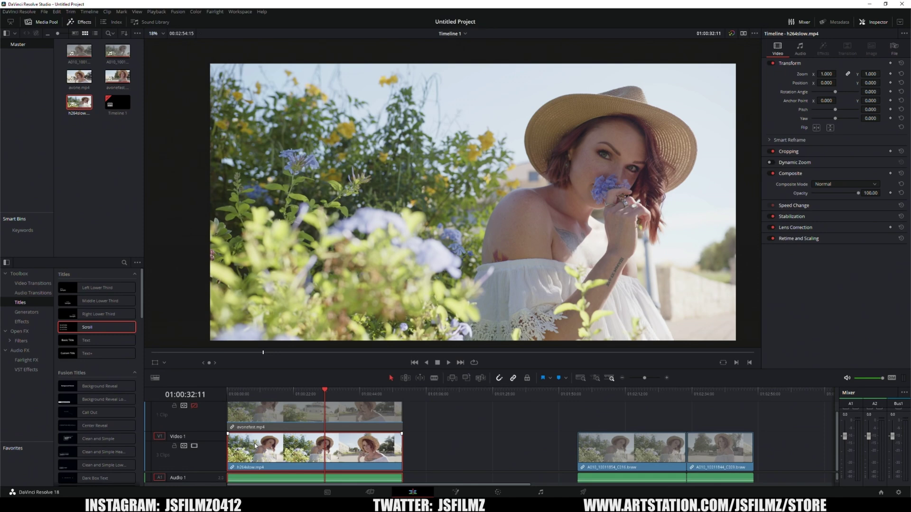
{"action": "left_click", "coordinate": [259, 393]}
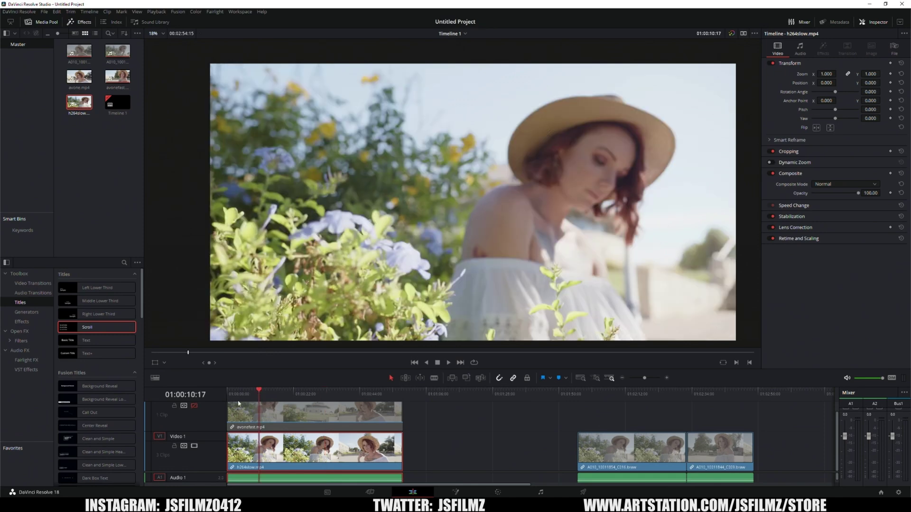
{"action": "left_click", "coordinate": [194, 405]}
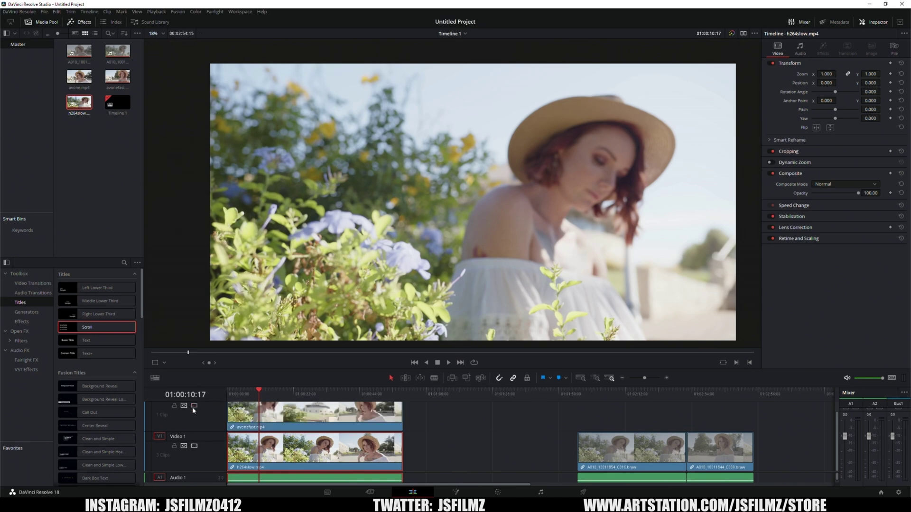
{"action": "left_click", "coordinate": [336, 394]}
{"action": "left_click", "coordinate": [311, 397]}
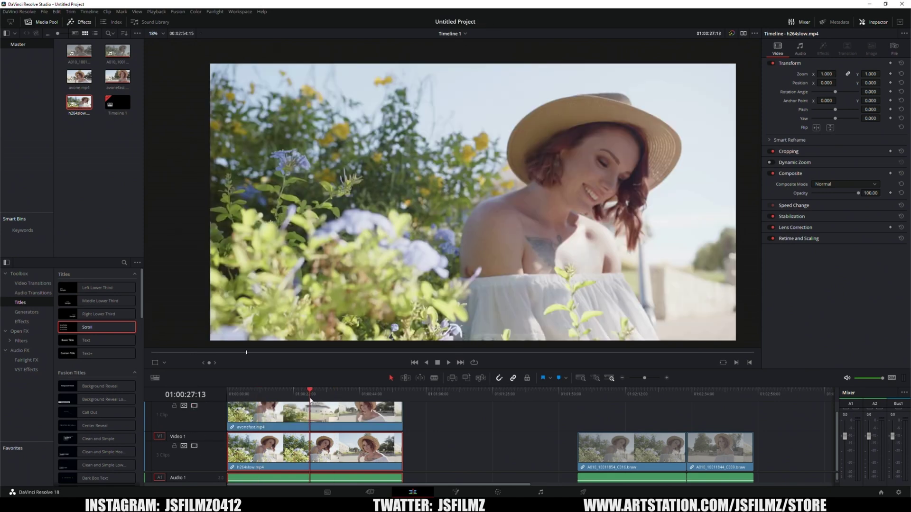
{"action": "left_click", "coordinate": [303, 398]}
{"action": "left_click", "coordinate": [301, 399]}
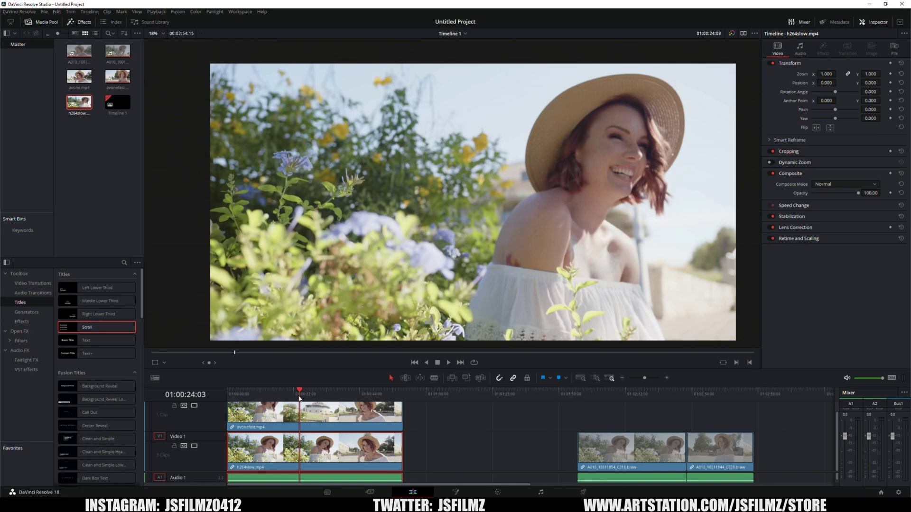
{"action": "left_click", "coordinate": [289, 397]}
{"action": "left_click", "coordinate": [280, 397]}
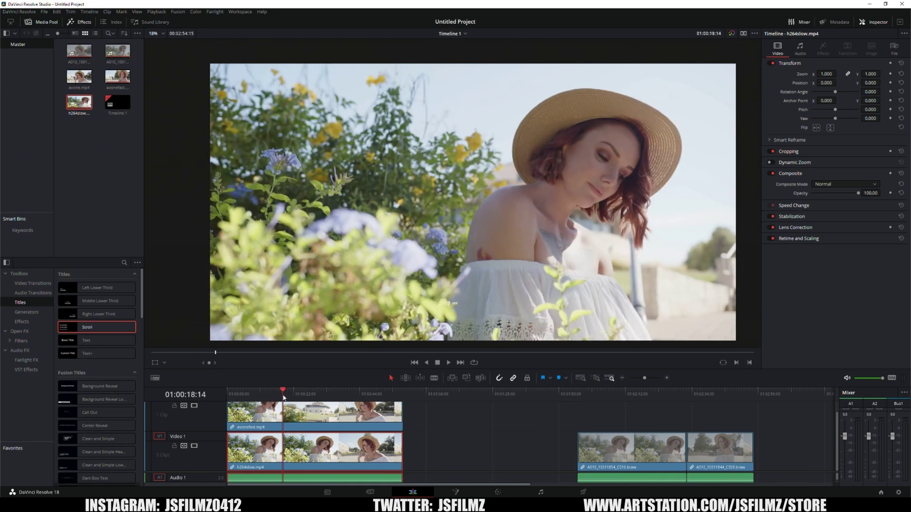
{"action": "left_click", "coordinate": [277, 398]}
{"action": "left_click", "coordinate": [296, 397]}
{"action": "left_click", "coordinate": [309, 398]}
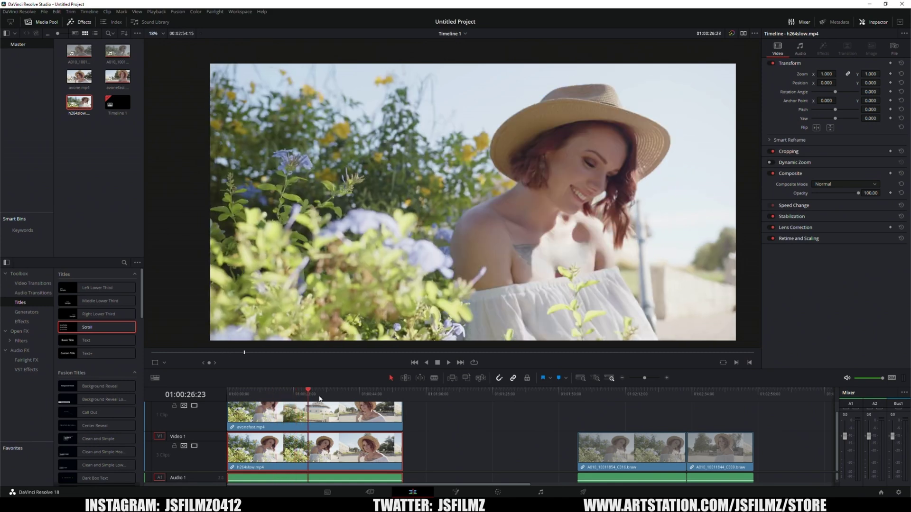
{"action": "left_click", "coordinate": [323, 397]}
Step: Zoom the viewer in on the face and toggle Video 2 off and on to compare renders
{"action": "scroll", "coordinate": [495, 198], "scroll_direction": "up", "scroll_amount": 5}
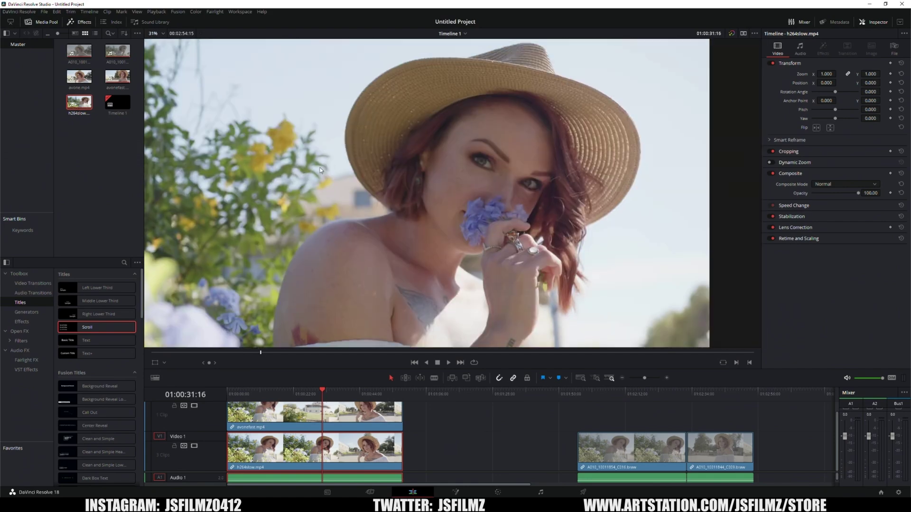
{"action": "scroll", "coordinate": [495, 198], "scroll_direction": "up", "scroll_amount": 3}
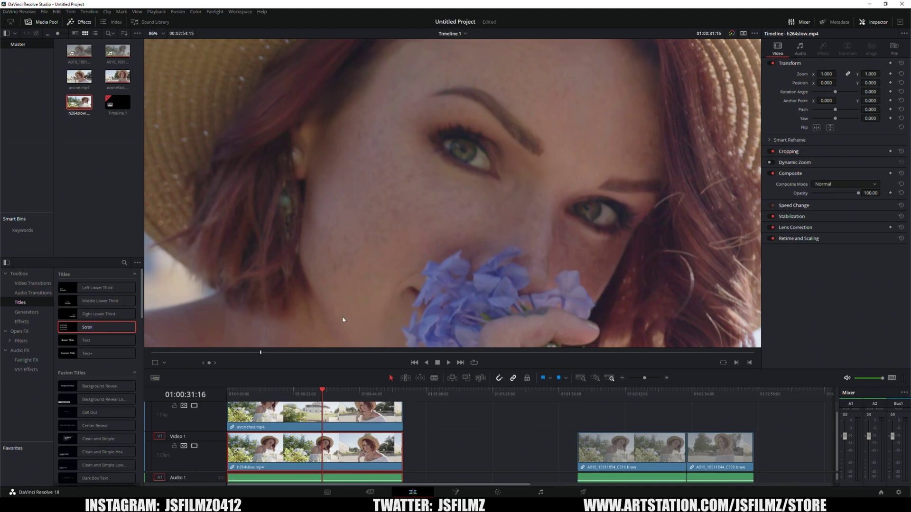
{"action": "left_click", "coordinate": [194, 406]}
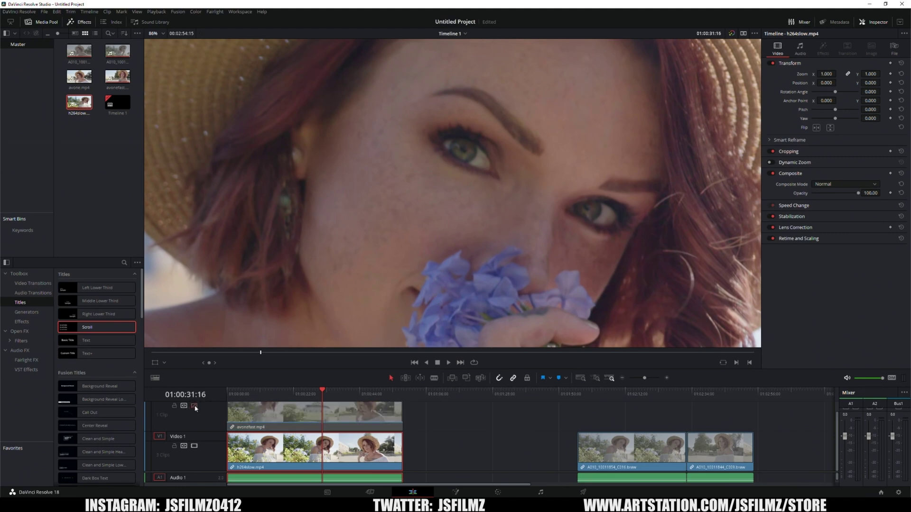
{"action": "left_click", "coordinate": [194, 406]}
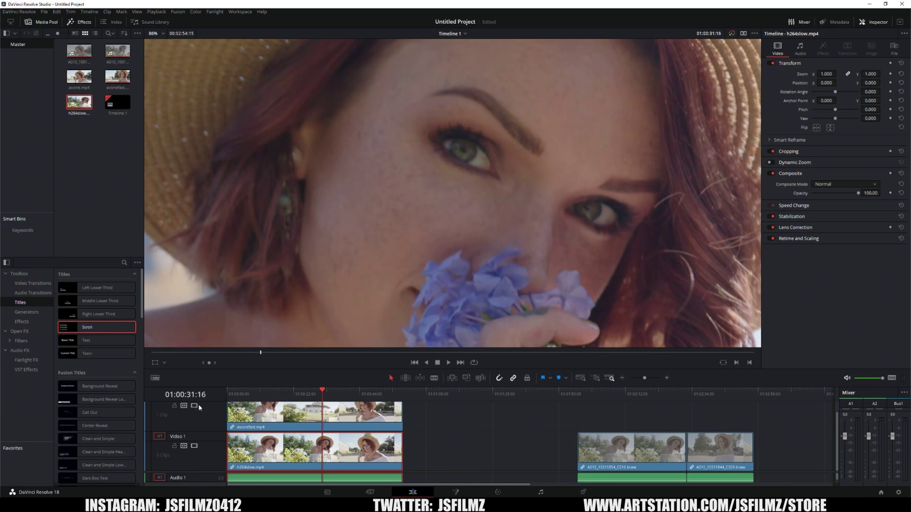
{"action": "left_click", "coordinate": [195, 407]}
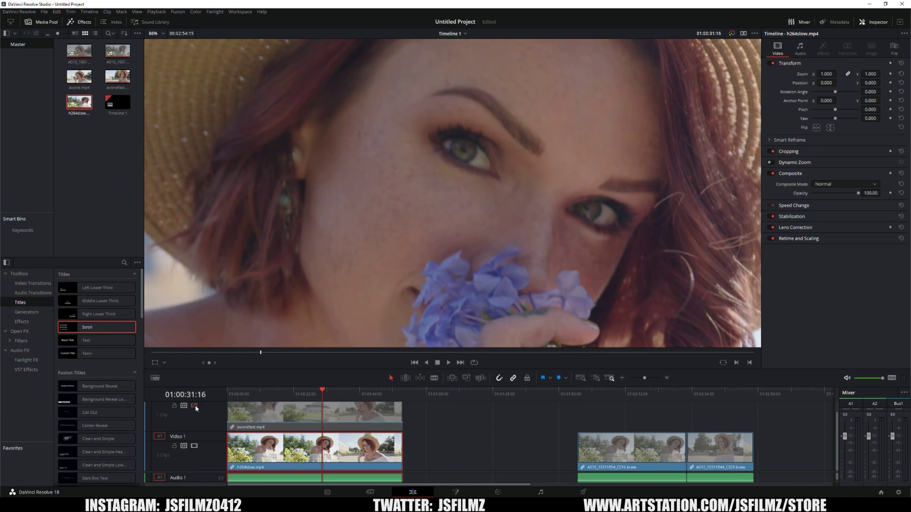
{"action": "left_click", "coordinate": [194, 406]}
{"action": "left_click", "coordinate": [194, 406]}
{"action": "left_click", "coordinate": [195, 405]}
{"action": "left_click", "coordinate": [195, 406]}
Step: Zoom to about 162% centred on her eyes and keep toggling Video 2, ending with it off
{"action": "scroll", "coordinate": [398, 183], "scroll_direction": "up", "scroll_amount": 4}
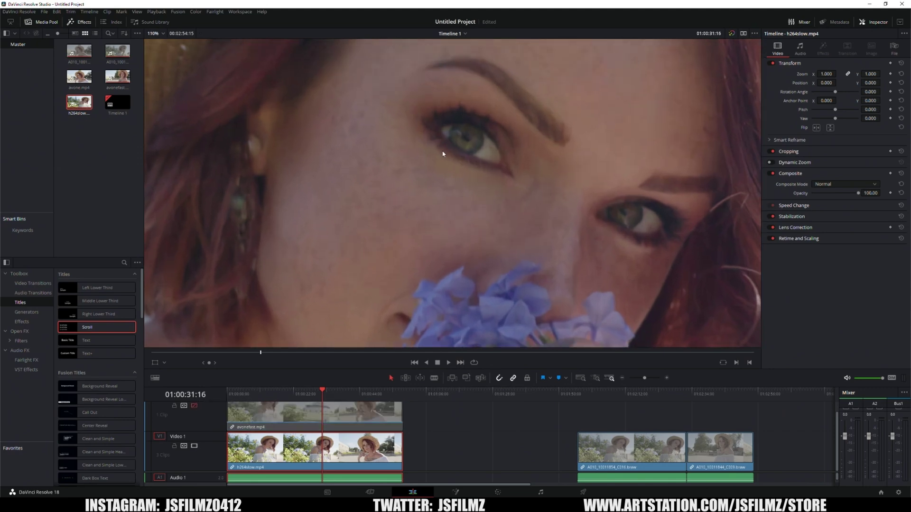
{"action": "scroll", "coordinate": [486, 158], "scroll_direction": "up", "scroll_amount": 2}
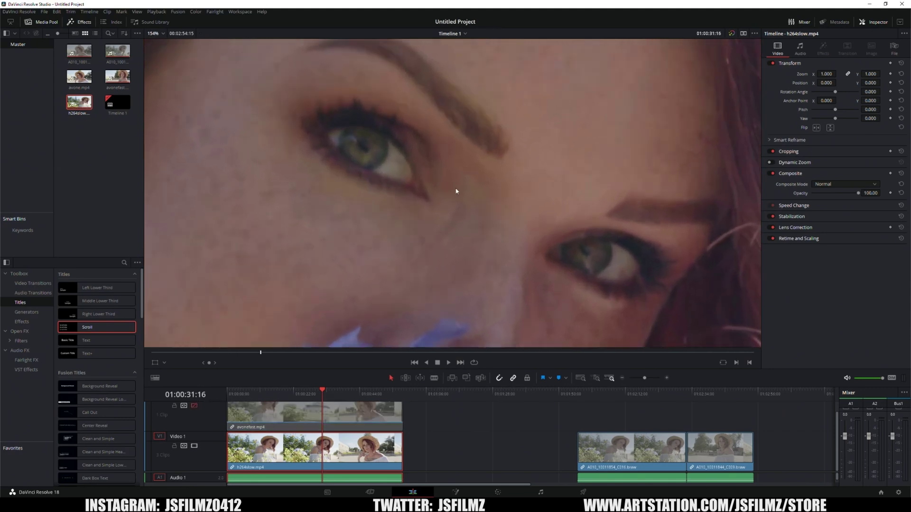
{"action": "left_click_drag", "start_coordinate": [468, 194], "coordinate": [472, 210]}
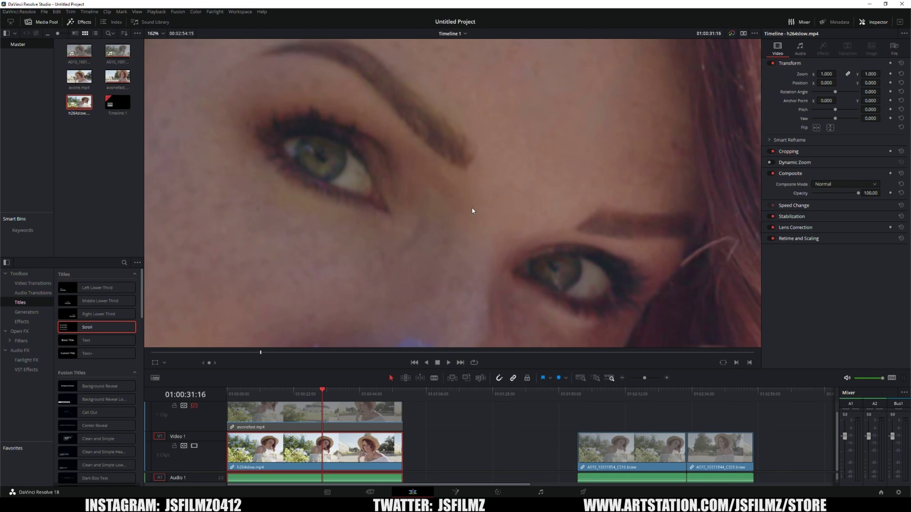
{"action": "left_click", "coordinate": [195, 406]}
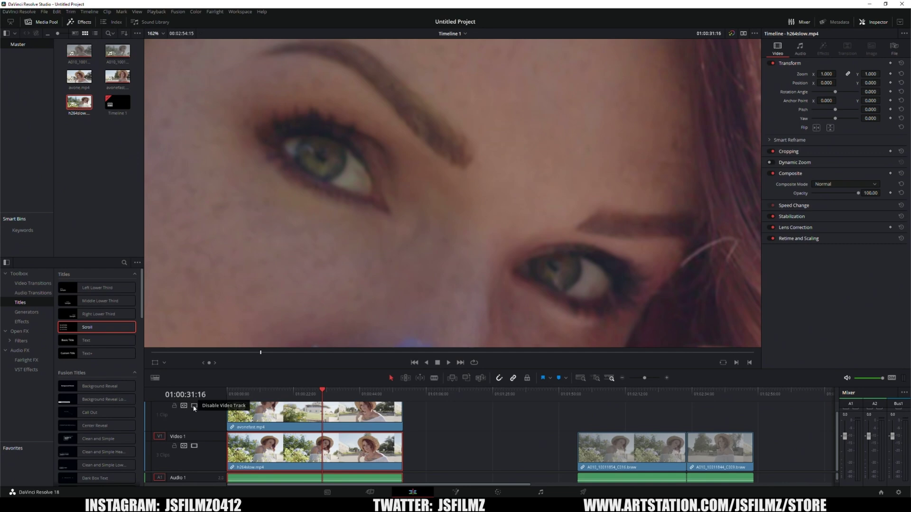
{"action": "left_click", "coordinate": [194, 406]}
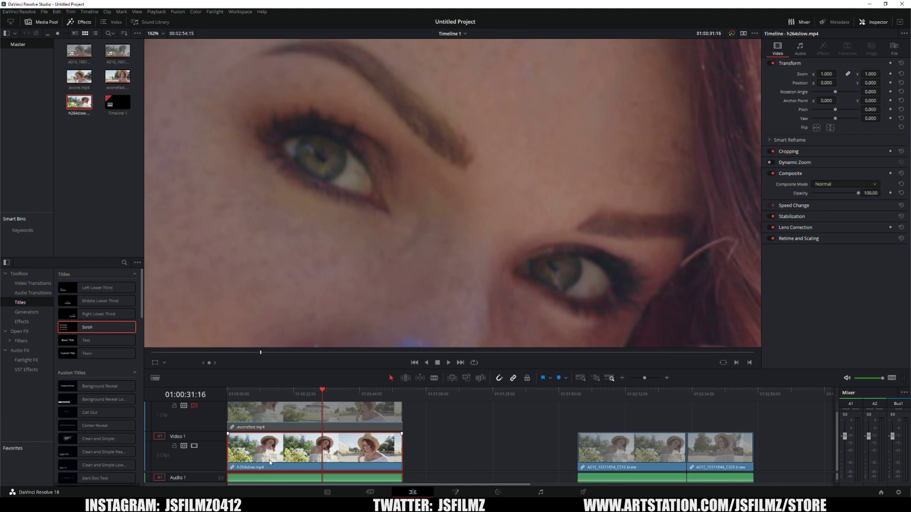
{"action": "left_click", "coordinate": [193, 406]}
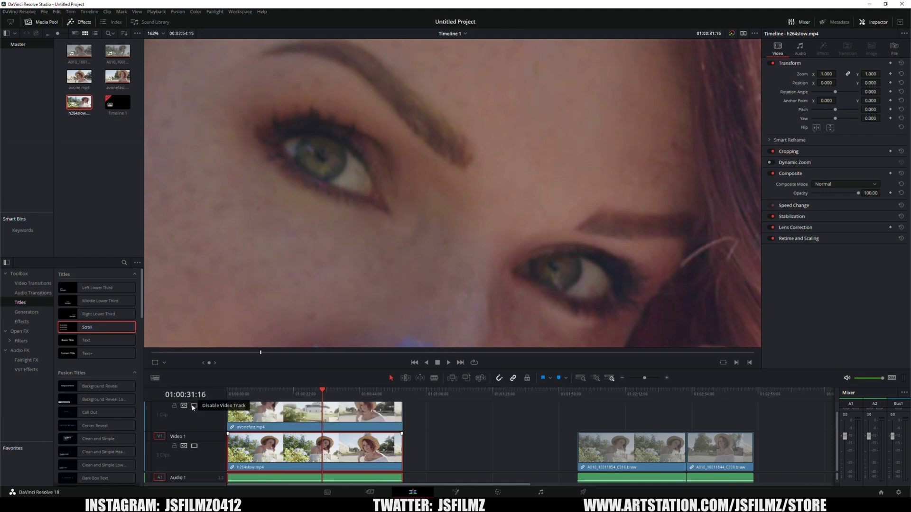
{"action": "left_click", "coordinate": [193, 406]}
{"action": "left_click", "coordinate": [193, 406]}
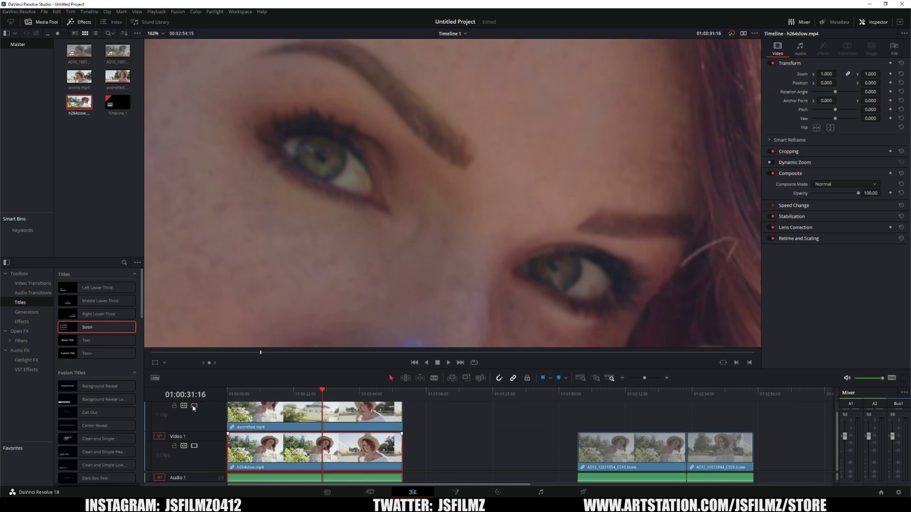
{"action": "left_click", "coordinate": [194, 406]}
{"action": "left_click", "coordinate": [194, 406]}
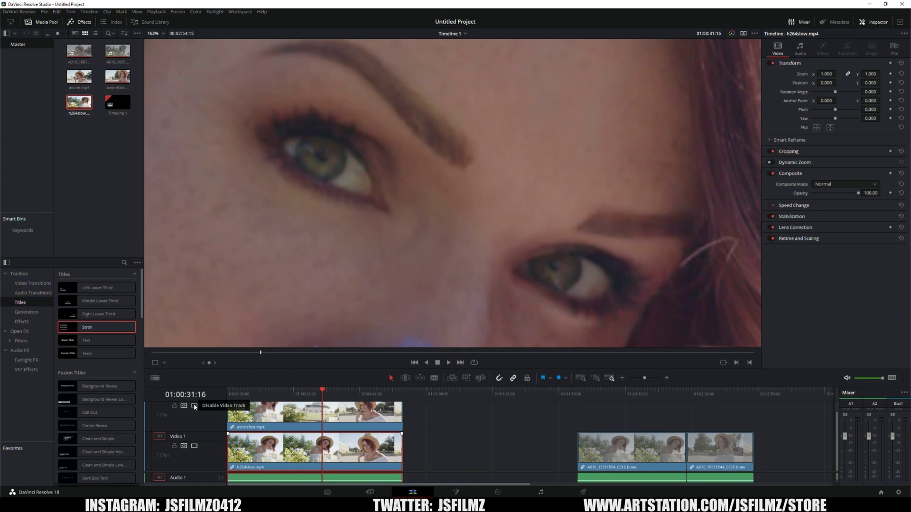
{"action": "left_click", "coordinate": [194, 406]}
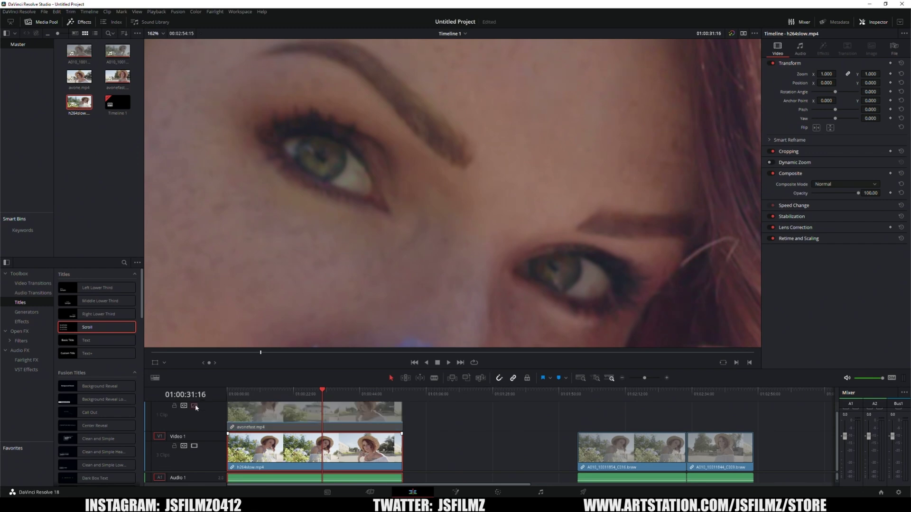
Step: Return the viewer to full frame and toggle Video 2 repeatedly to compare both renders
{"action": "key", "text": "ctrl+z"}
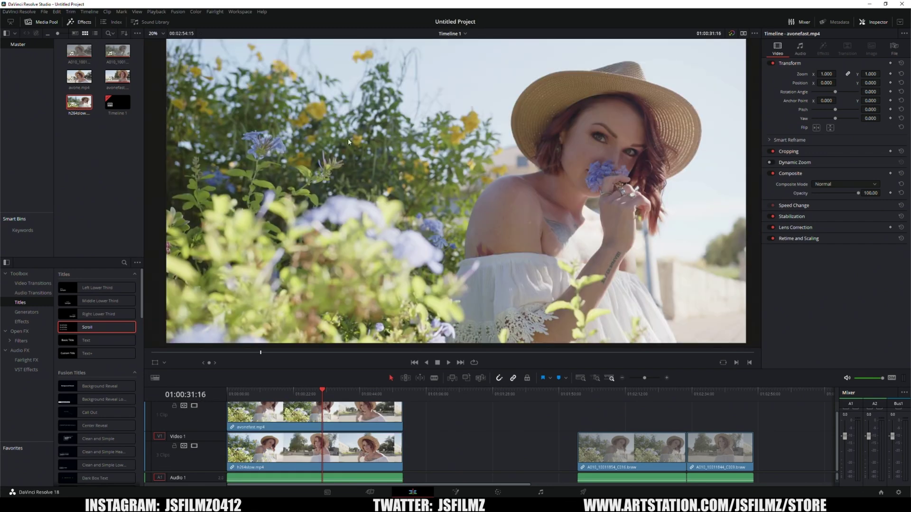
{"action": "left_click", "coordinate": [193, 406]}
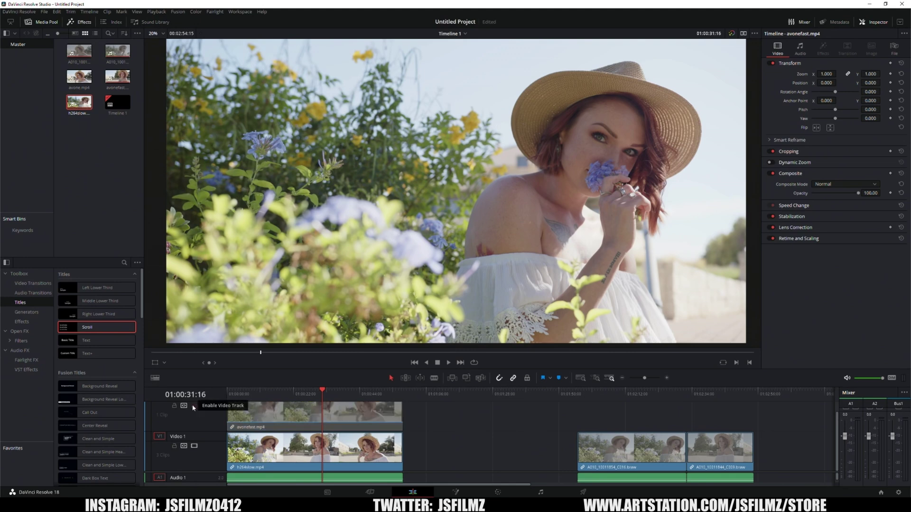
{"action": "left_click", "coordinate": [194, 406]}
{"action": "left_click", "coordinate": [194, 406]}
{"action": "left_click", "coordinate": [194, 407]}
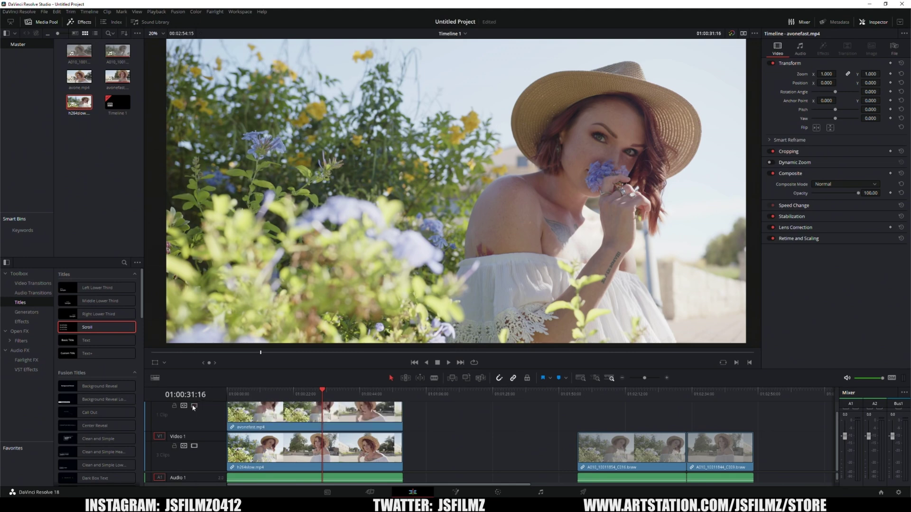
{"action": "left_click", "coordinate": [194, 406]}
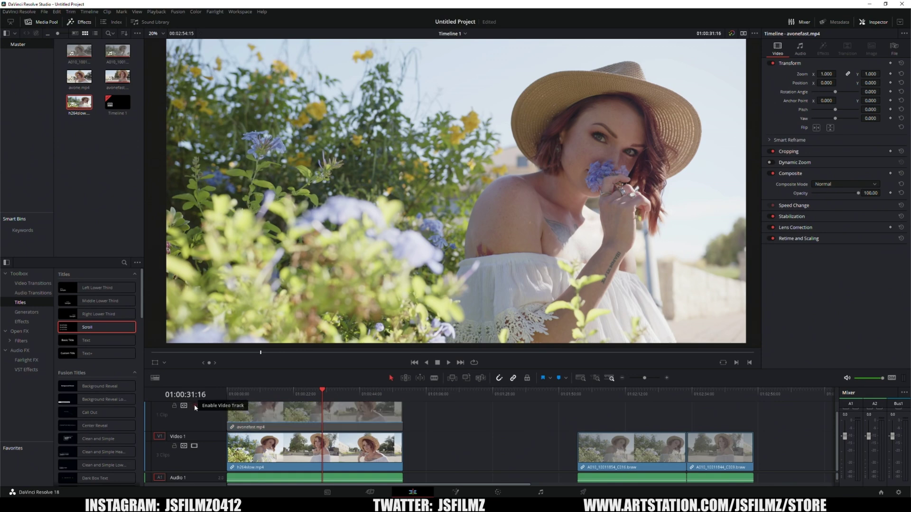
{"action": "left_click", "coordinate": [194, 407]}
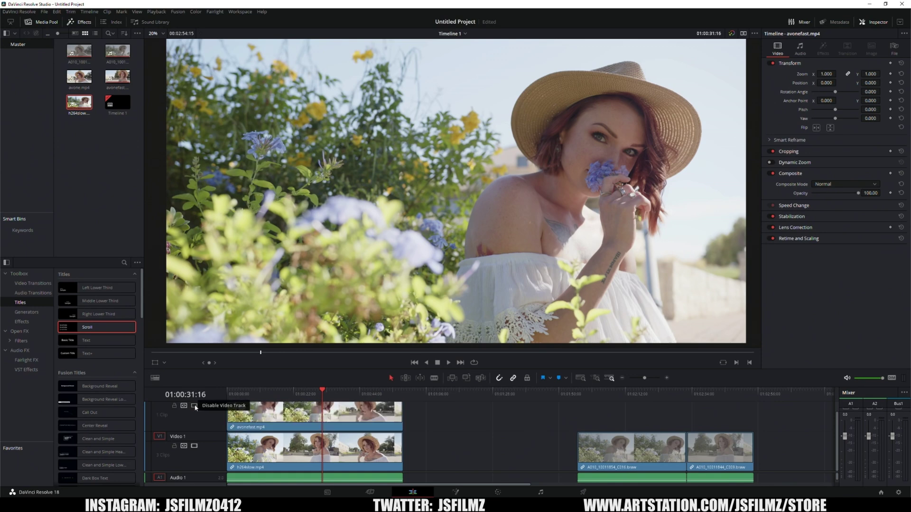
{"action": "left_click", "coordinate": [194, 407]}
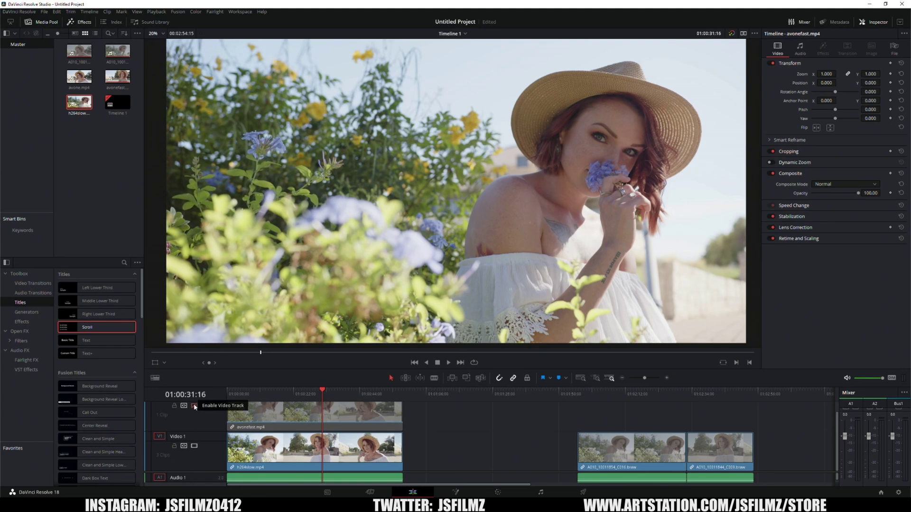
Step: Save the project with Ctrl+S and finish with Video 2 enabled
{"action": "key", "text": "ctrl+s"}
{"action": "left_click", "coordinate": [194, 407]}
{"action": "left_click", "coordinate": [194, 406]}
{"action": "left_click", "coordinate": [194, 406]}
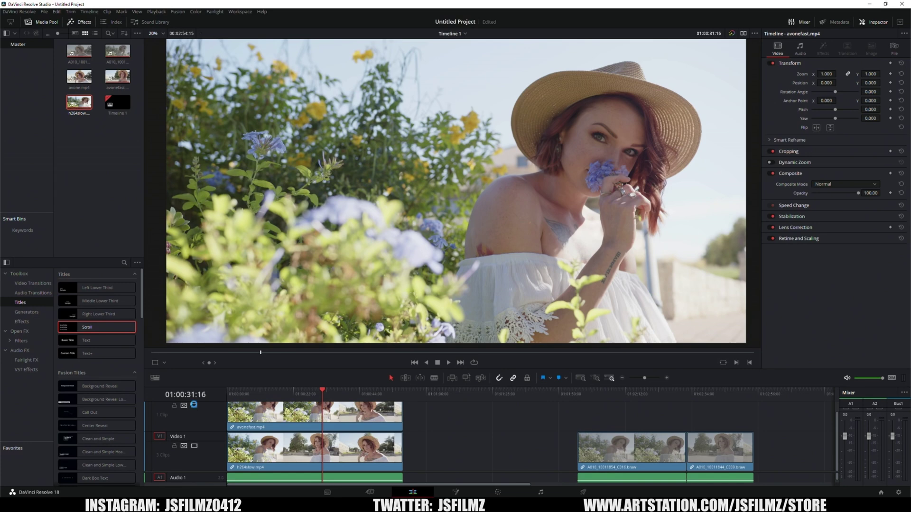